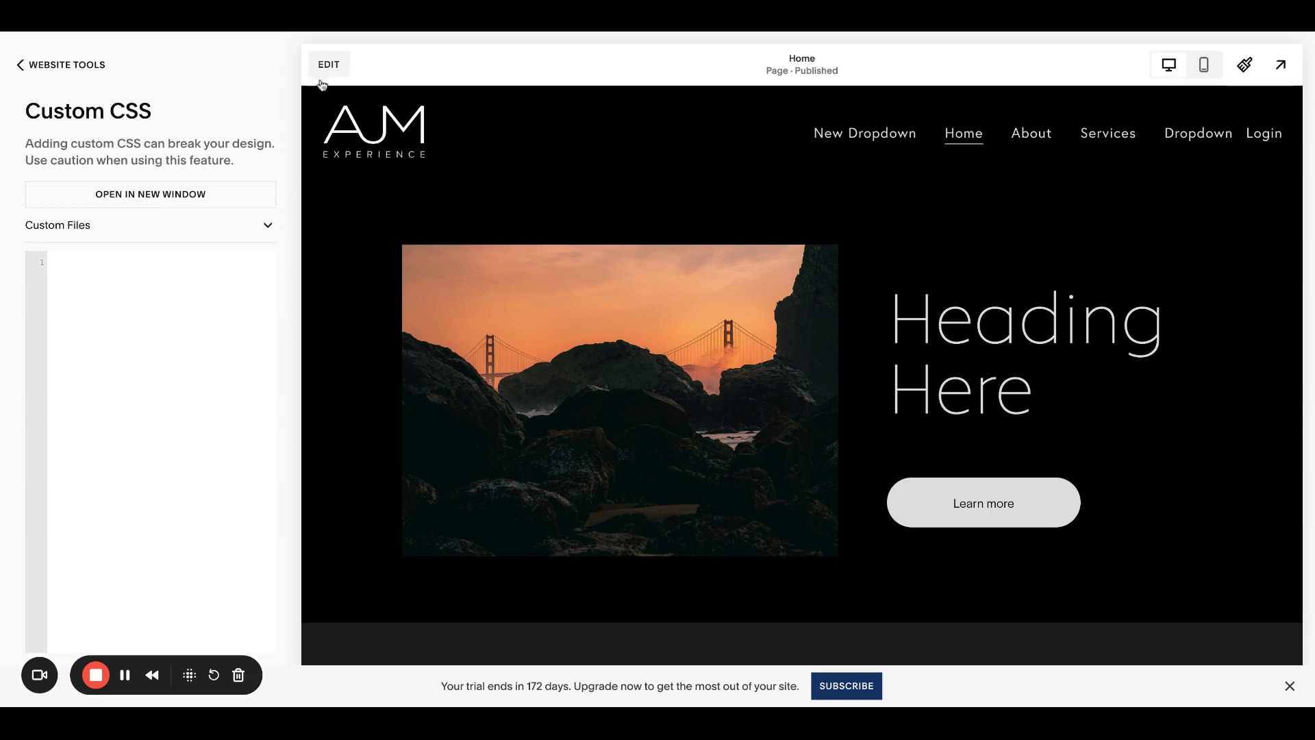
Paste the fade-in CSS snippet and replace #BLOCK-ID on line 1 with the bridge image's block ID
left_click(203, 297)
type("#BLOCK-ID {  opacity: 0;  animation: fade-in 1s ease-in forwards; }  @keyframes fade-in {  from { opacity: 0; }  to { opacity: 1; }}")
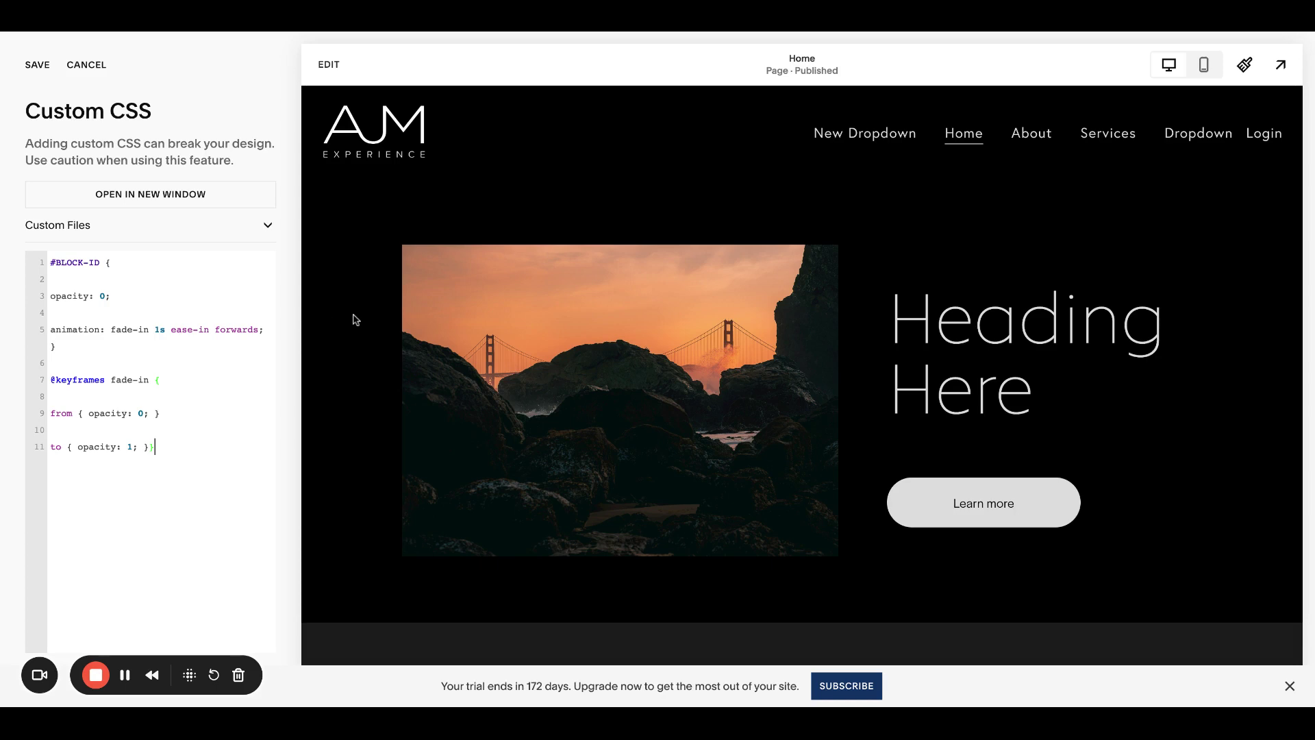
scroll(355, 320, "down", 1)
scroll(355, 319, "up", 1)
left_click(1134, 41)
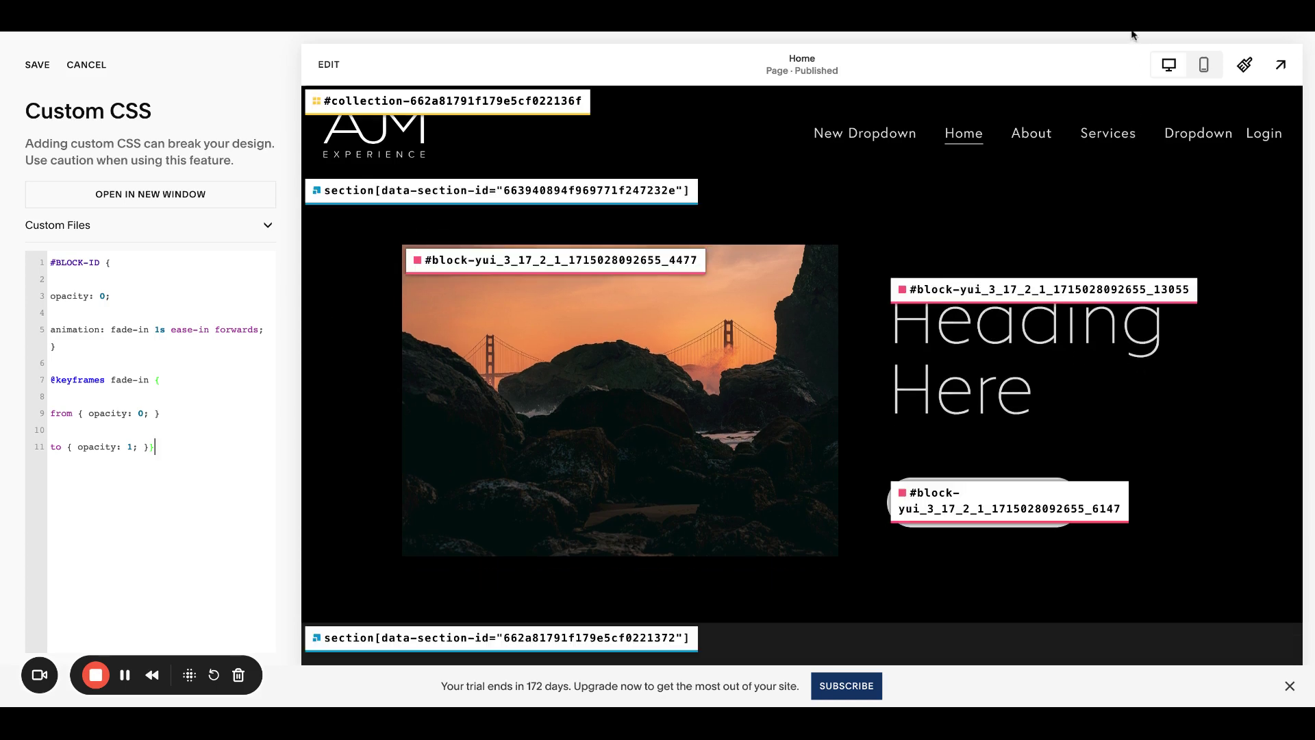
left_click(512, 267)
double_click(77, 263)
key("ctrl+v")
left_click(842, 41)
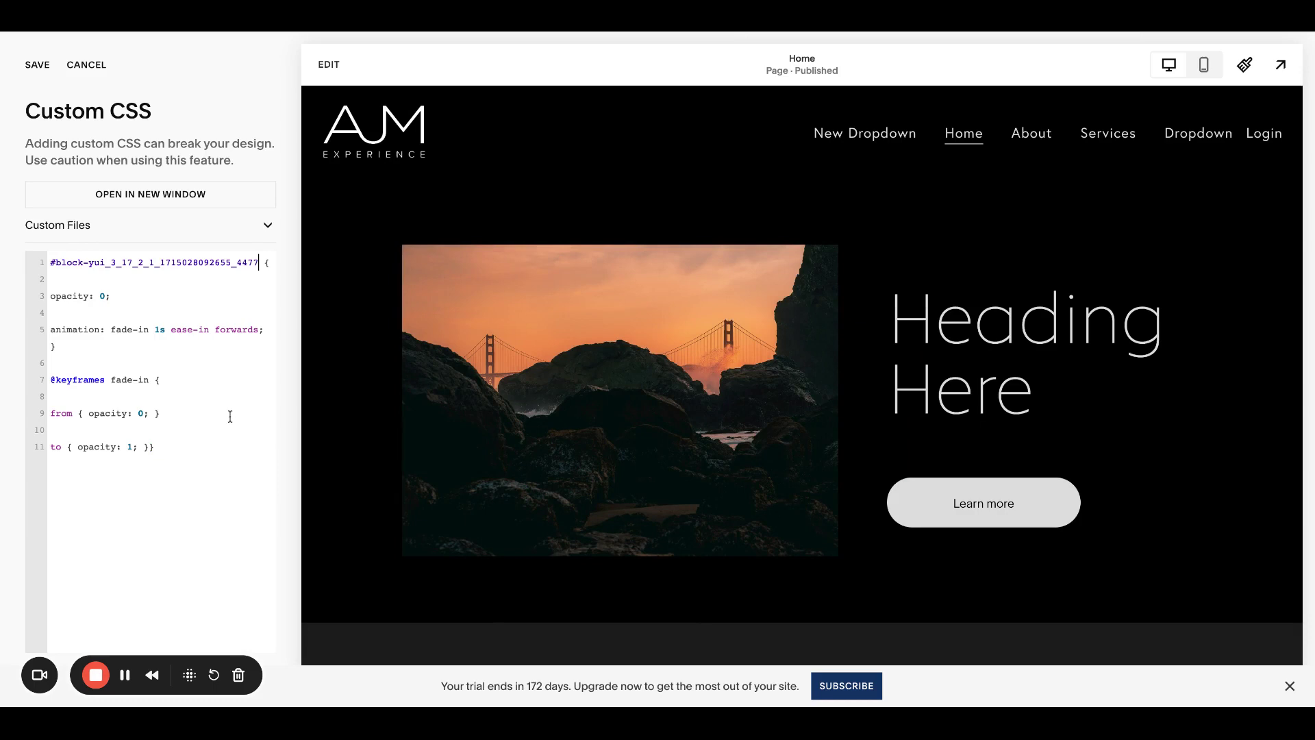
Clear the CSS and re-paste the fade-in code targeting the image block
left_click(165, 452)
key("ctrl+a")
key("BackSpace")
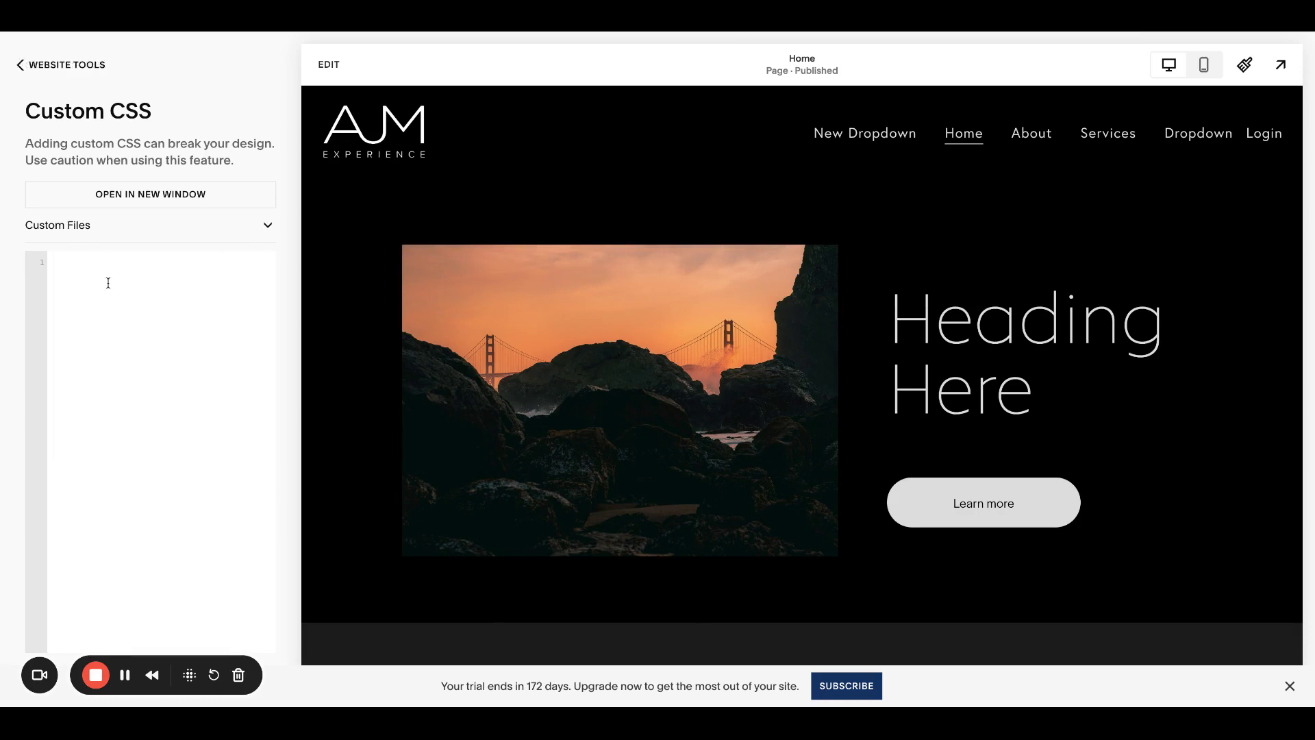
key("ctrl+v")
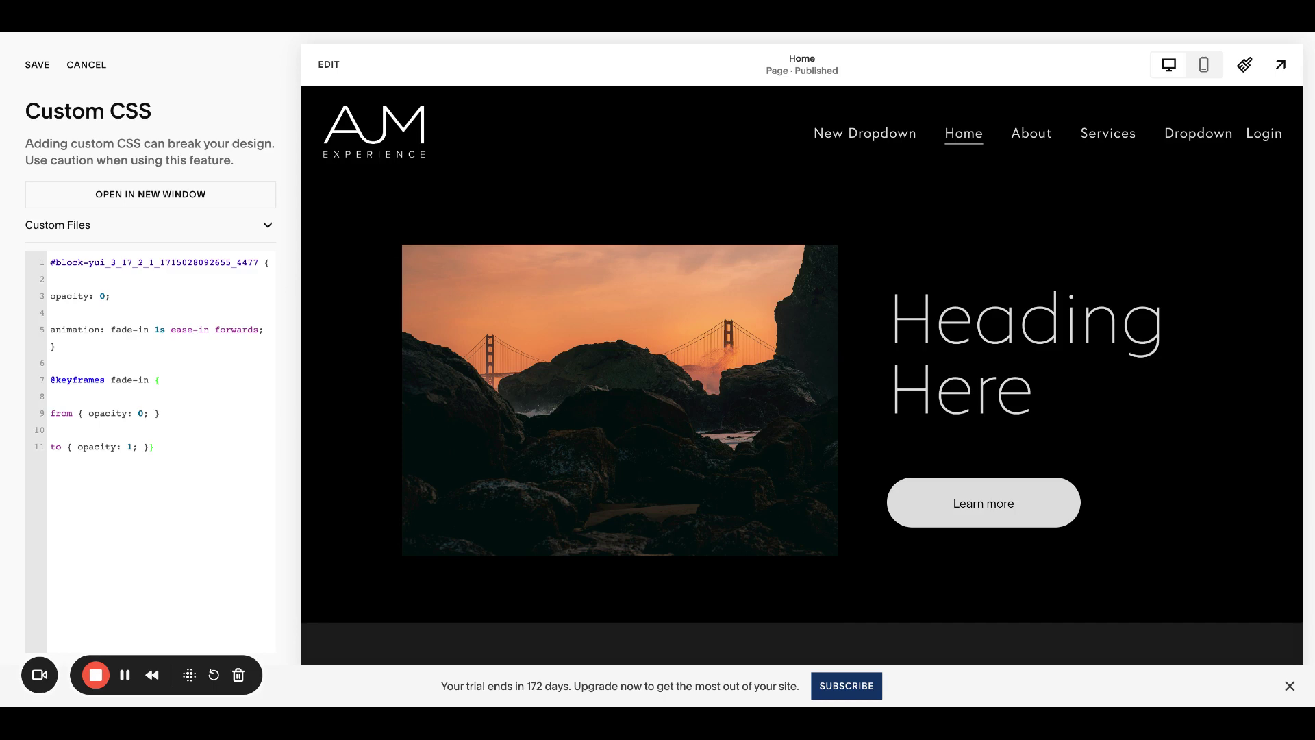
scroll(802, 411, "down", 5)
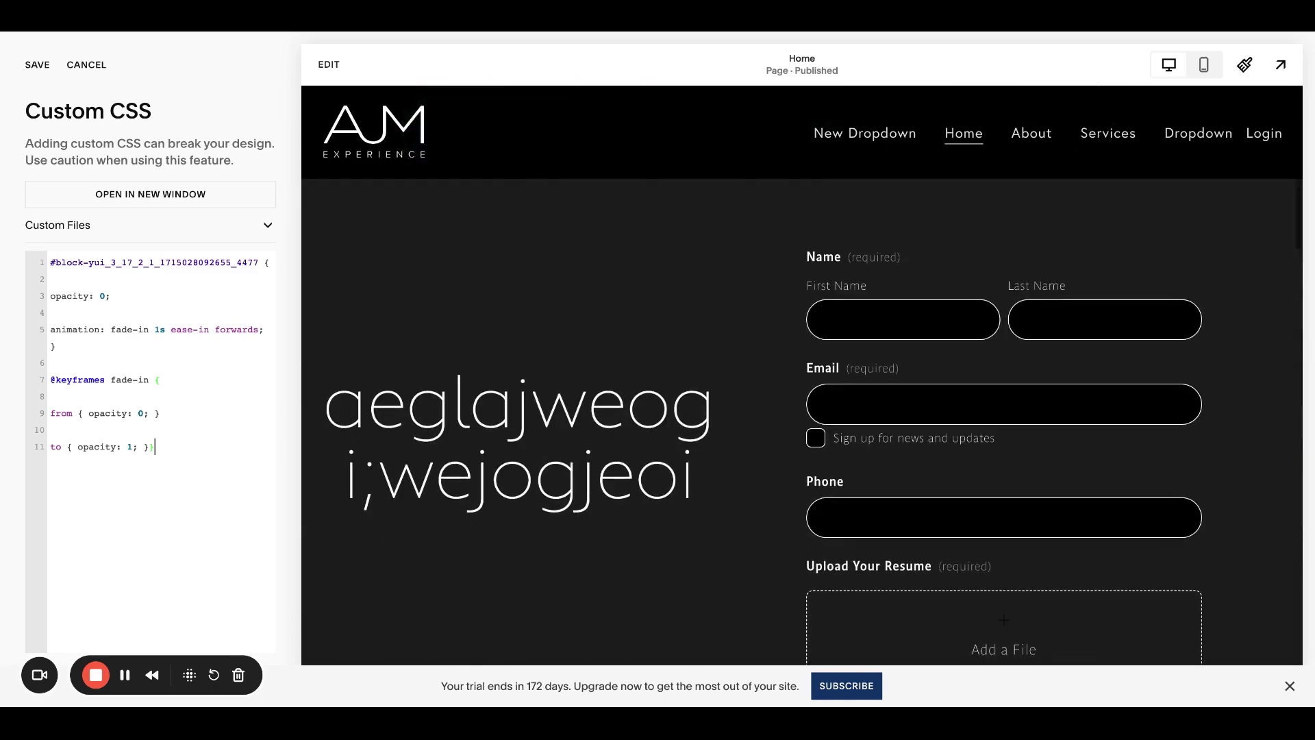
scroll(699, 312, "up", 1)
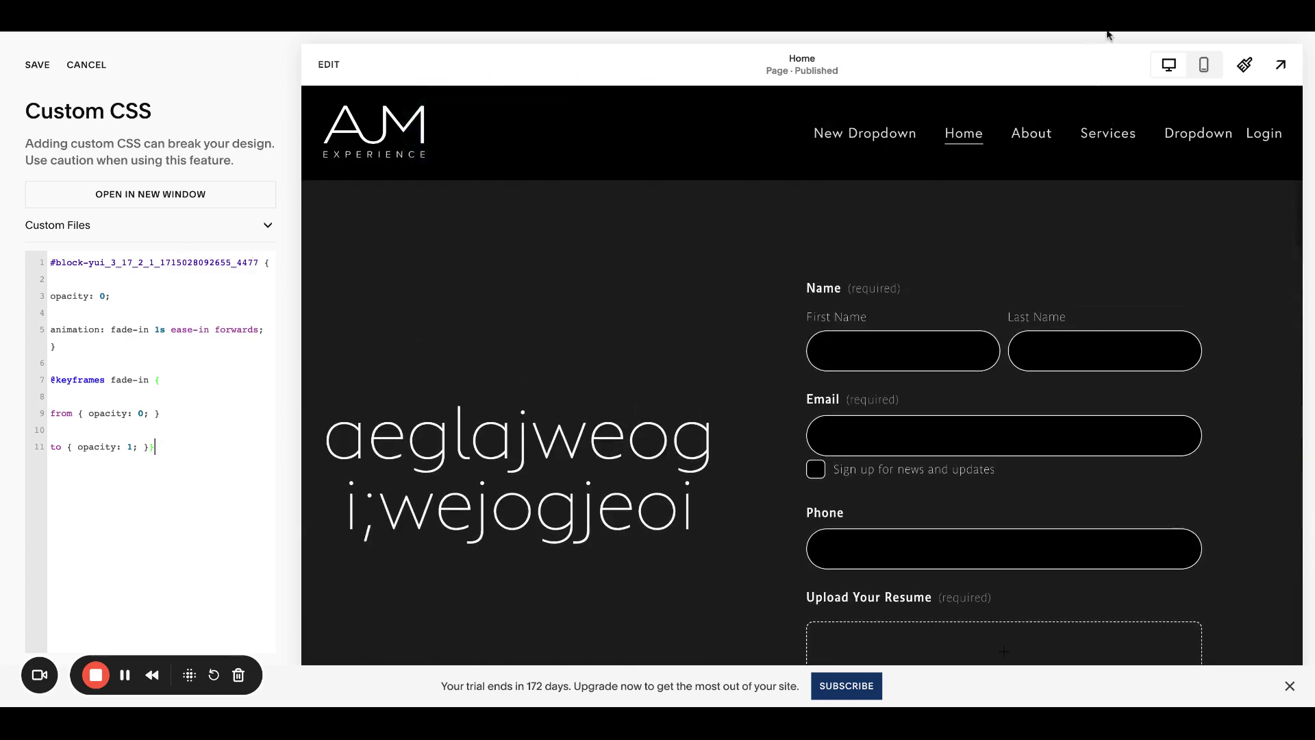
Replace the image block ID on line 1 with the contact form block's ID
left_click(920, 290)
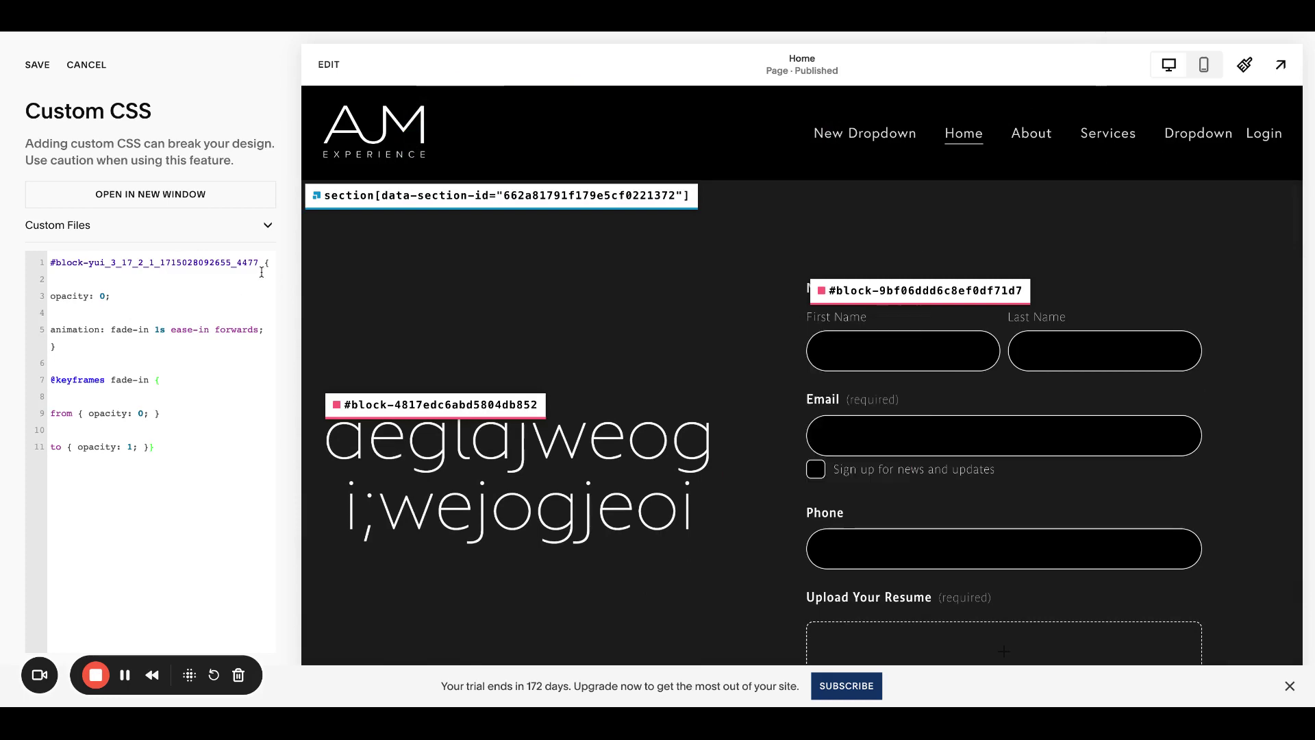
left_click_drag(260, 262, 49, 262)
key("ctrl+v")
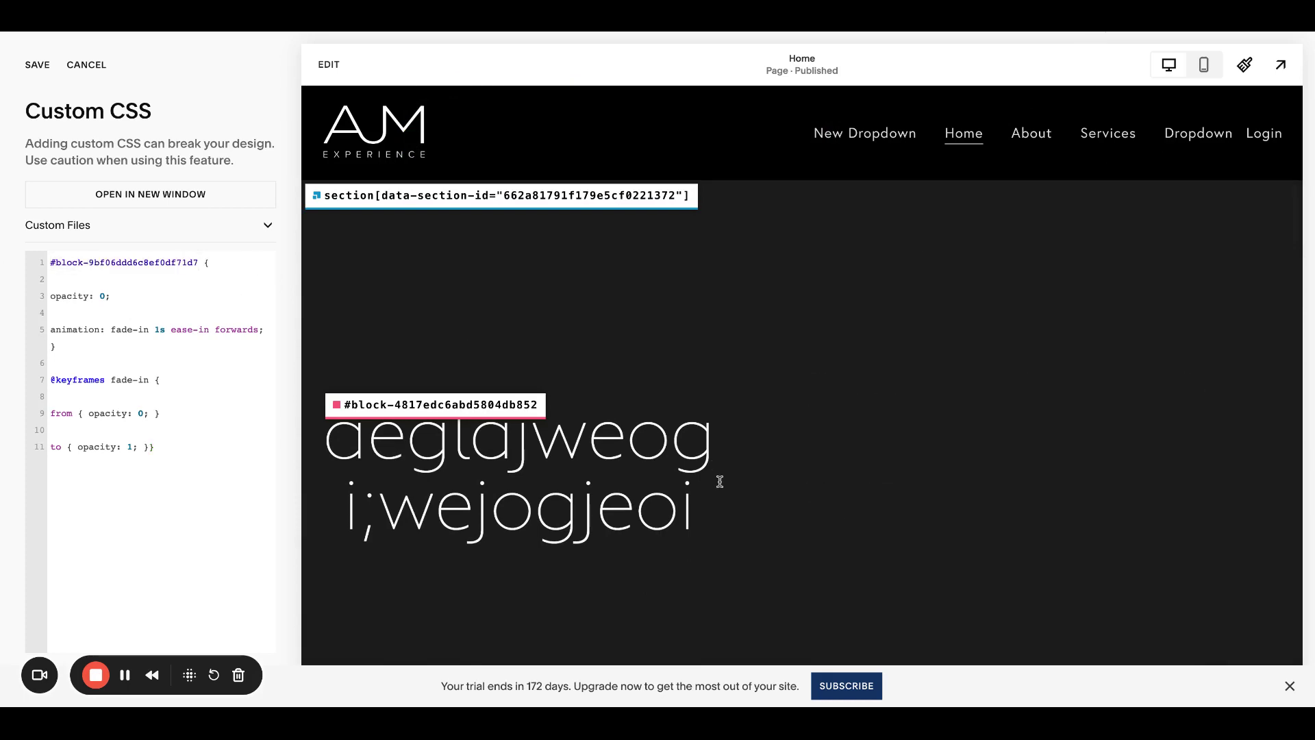
scroll(719, 481, "up", 5)
scroll(719, 481, "up", 1)
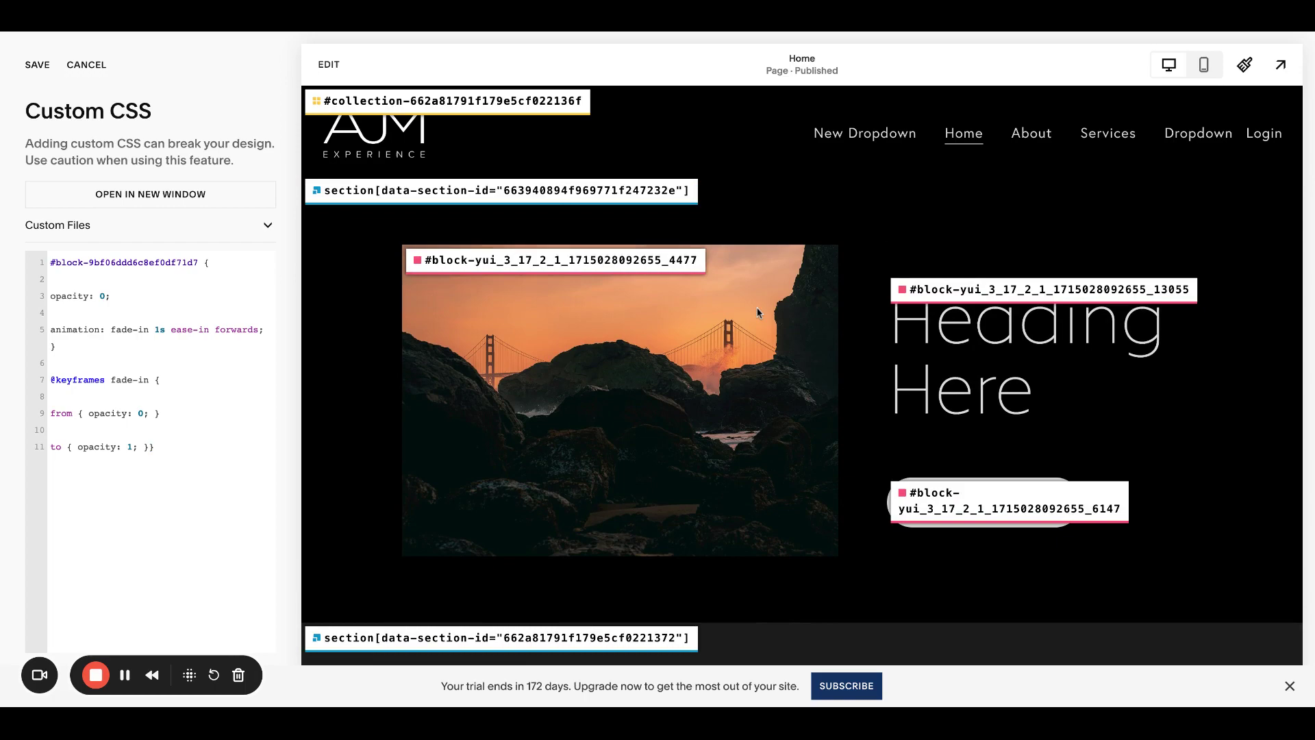
scroll(1263, 275, "down", 5)
scroll(1263, 275, "down", 5)
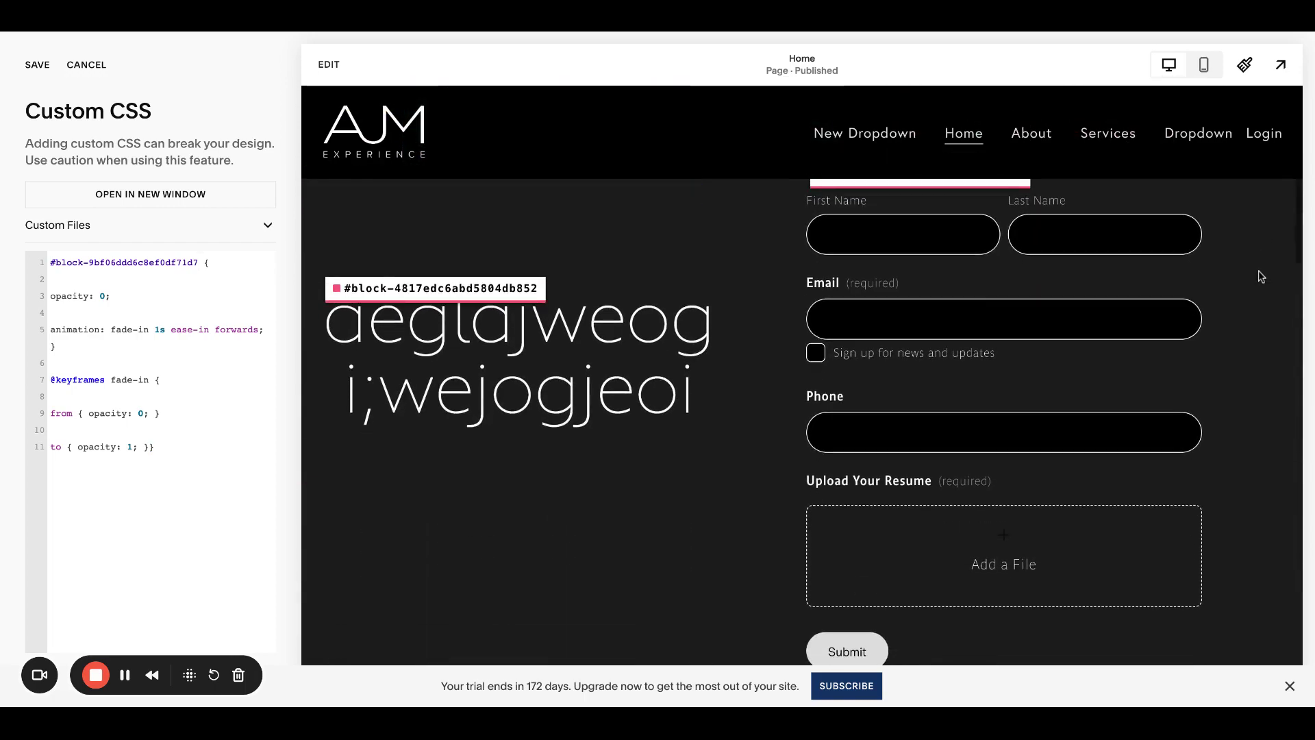
scroll(664, 301, "up", 2)
scroll(753, 287, "down", 4)
scroll(753, 287, "down", 1)
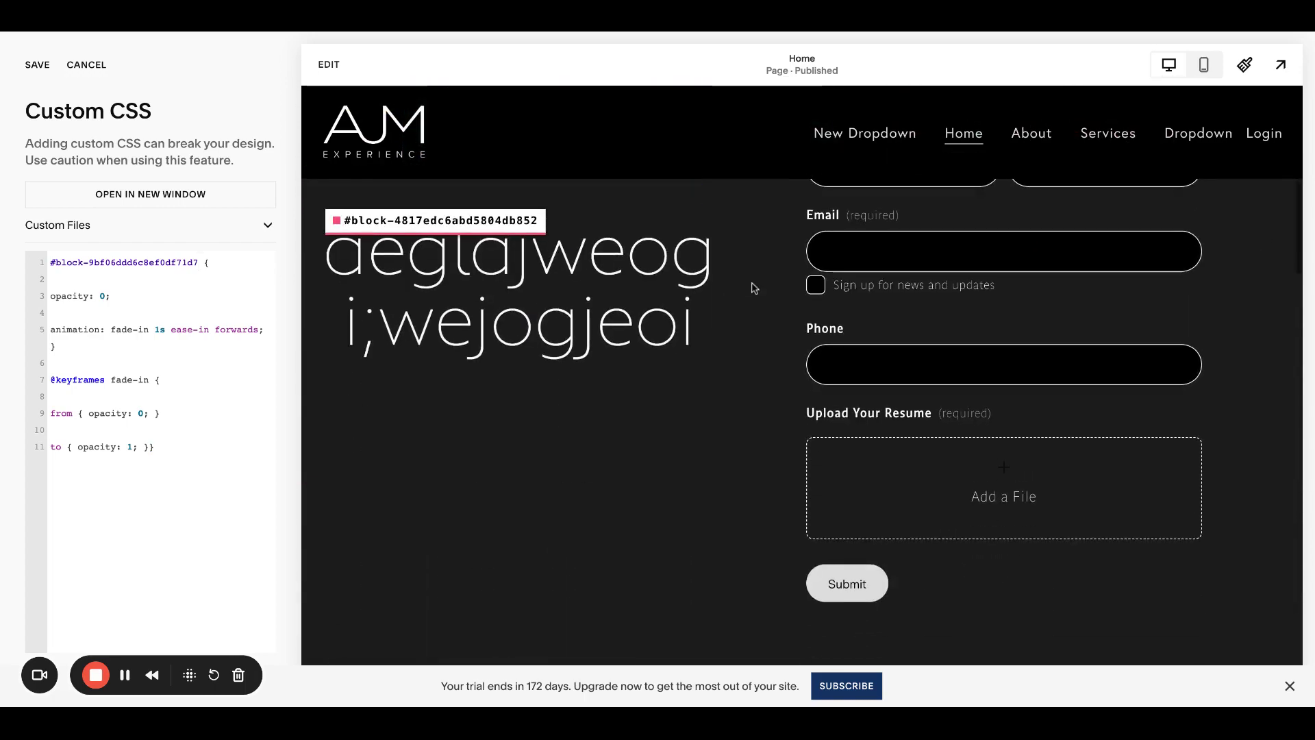
scroll(752, 287, "up", 3)
scroll(752, 287, "up", 8)
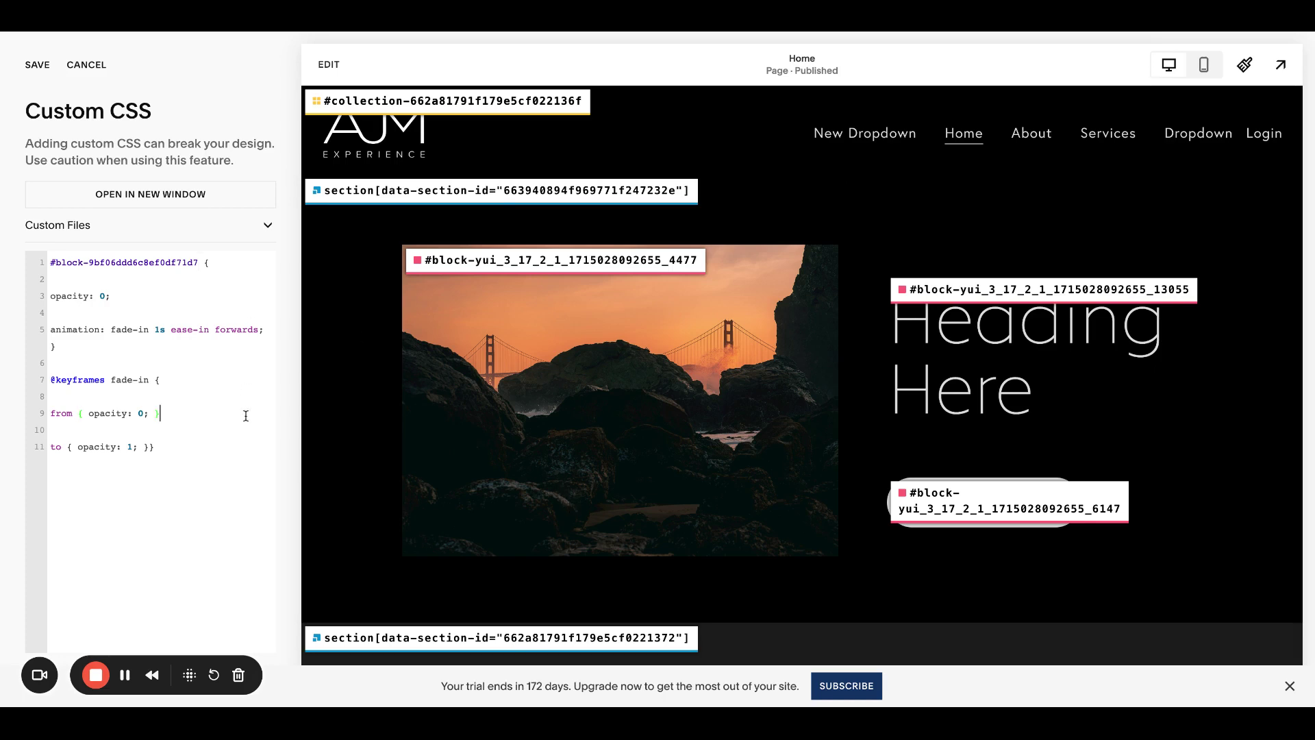
Replace all CSS with the slide-in-left snippet, targeting the sunset image's block ID
key("ctrl+a")
key("ctrl+v")
left_click(449, 262)
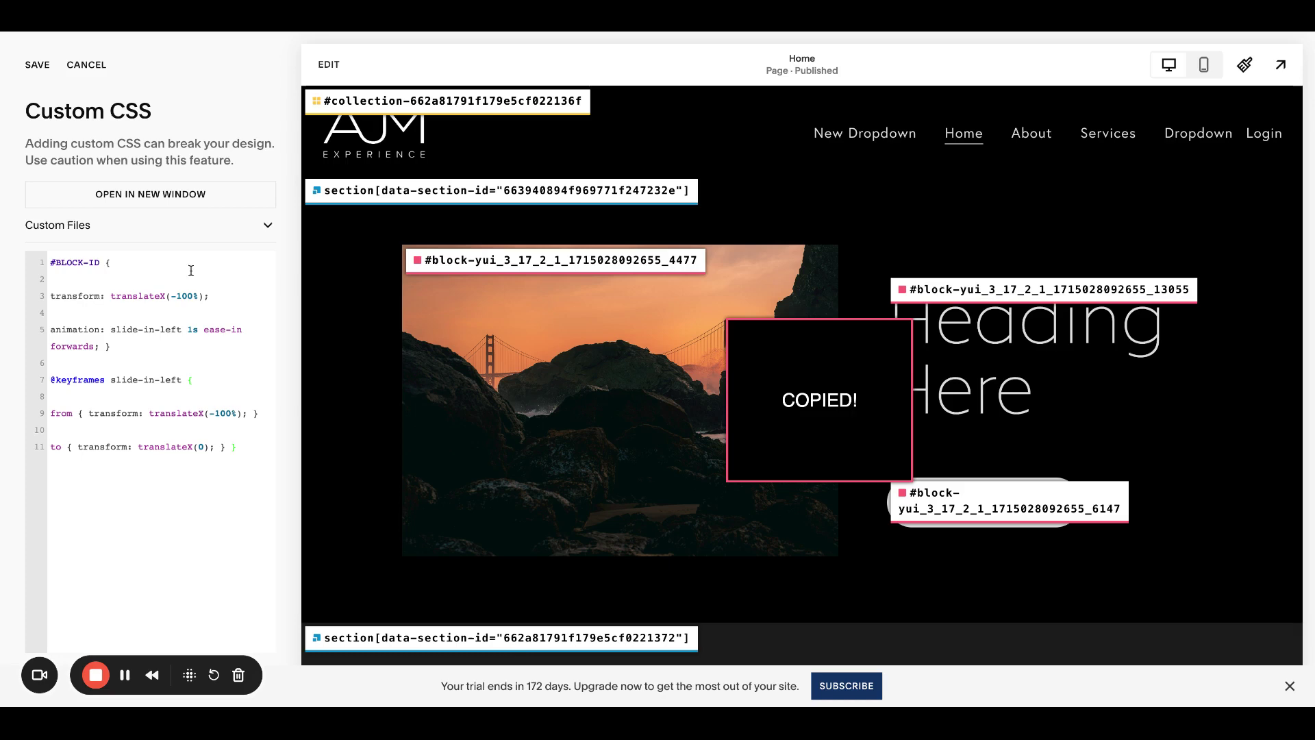
left_click_drag(100, 263, 23, 267)
key("ctrl+v")
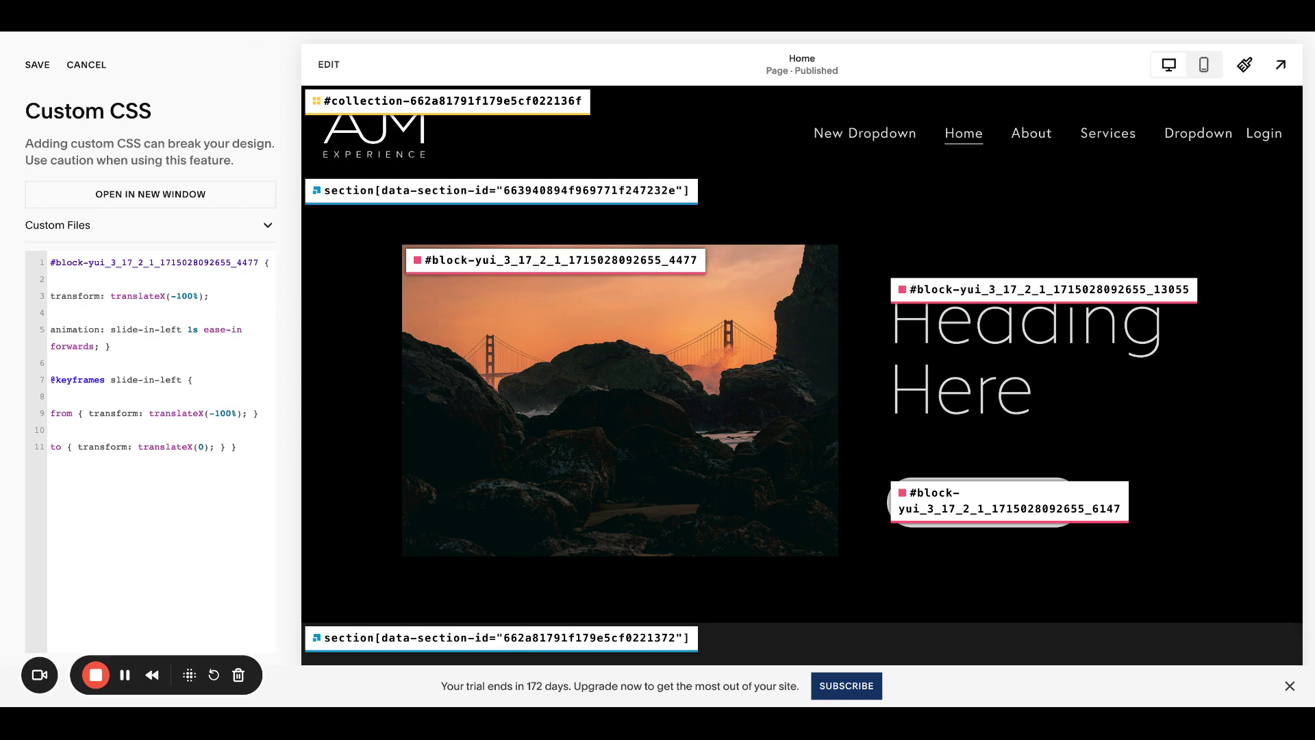
Replace the CSS with the bounce snippet, targeting the bridge image's block ID
left_click(240, 330)
key("ctrl+a")
key("ctrl+v")
left_click(421, 256)
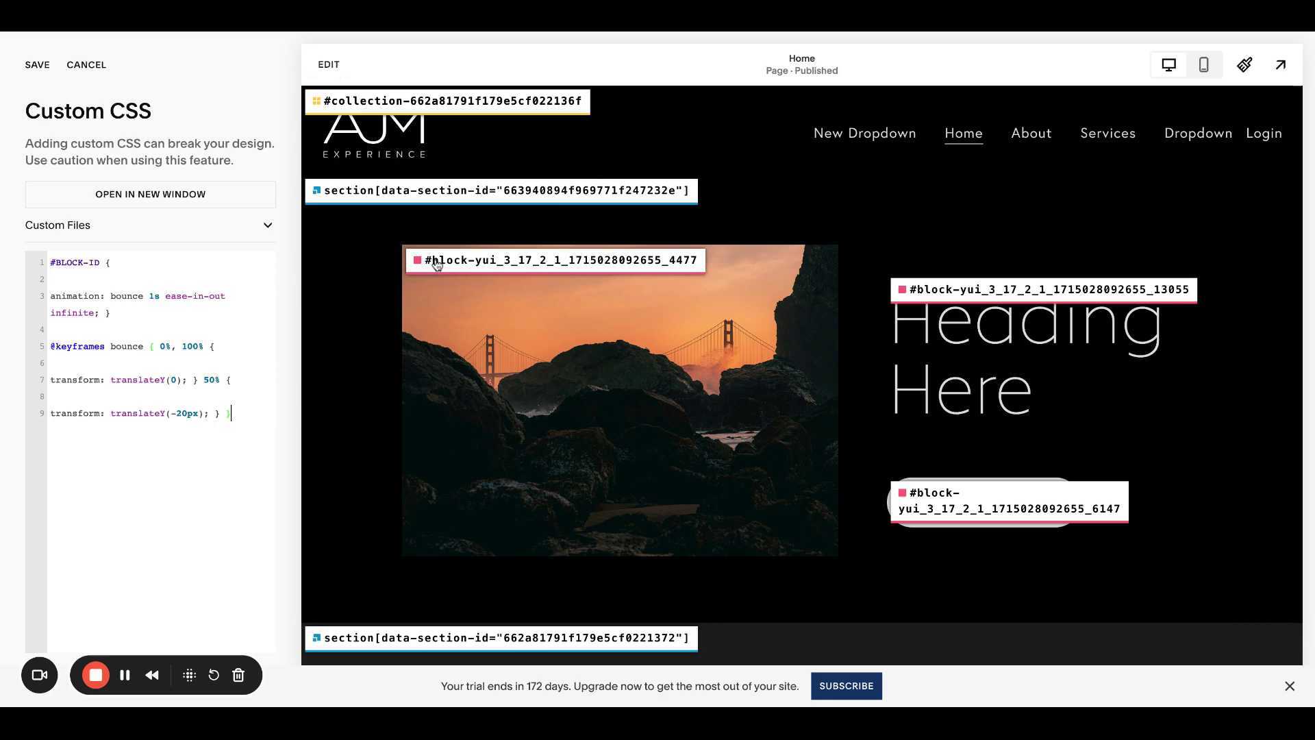
left_click_drag(100, 263, 8, 268)
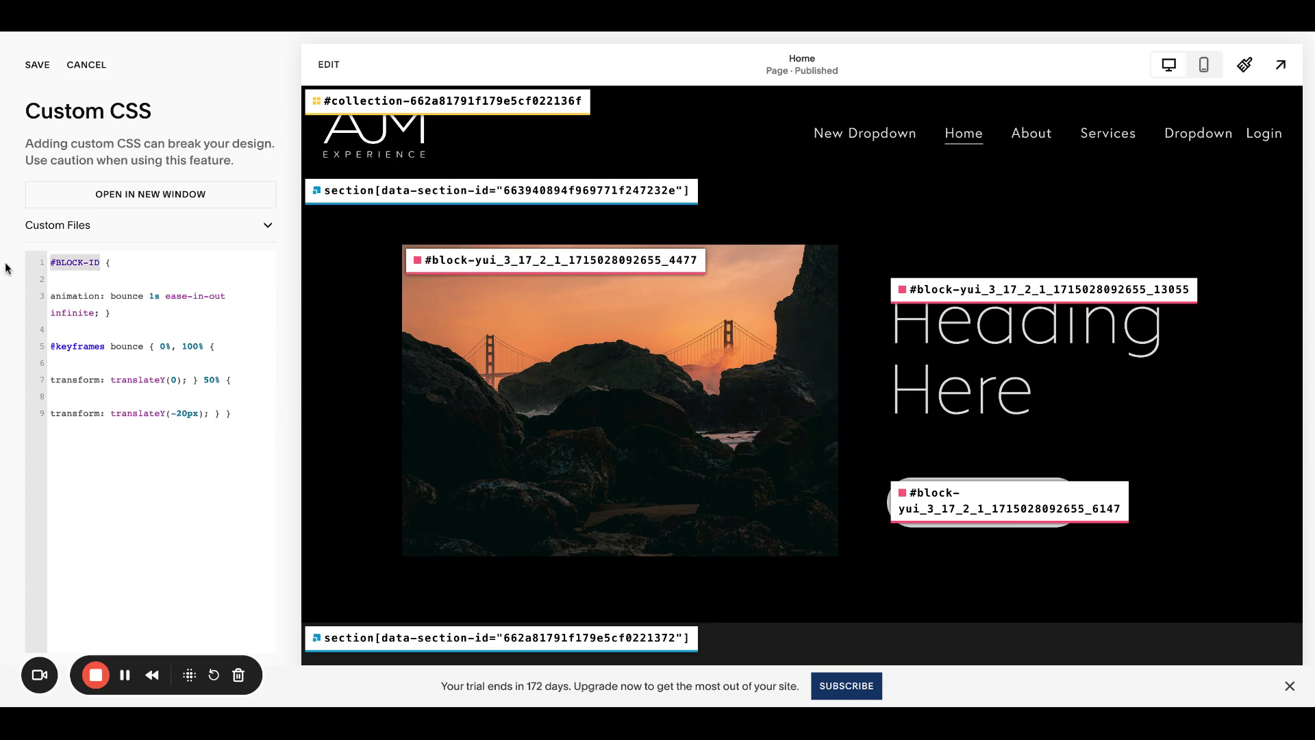
key("ctrl+v")
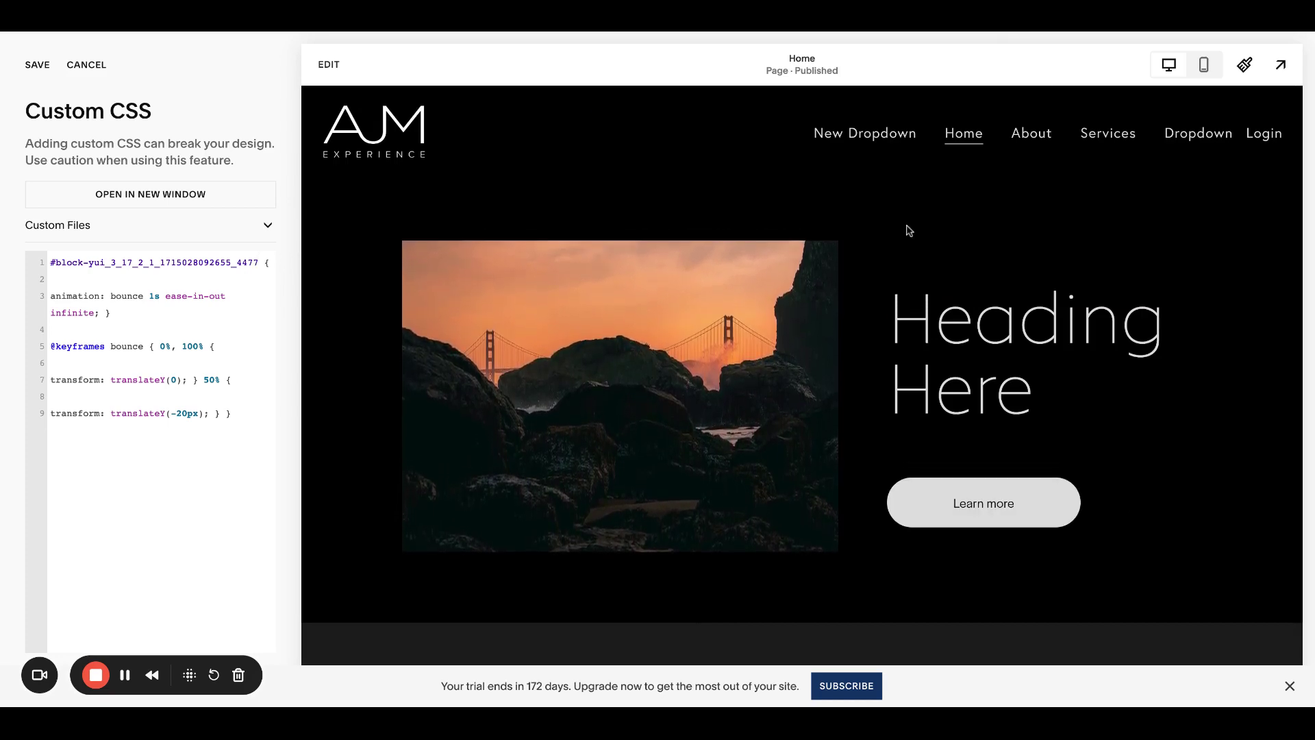
scroll(907, 230, "down", 5)
scroll(907, 230, "down", 3)
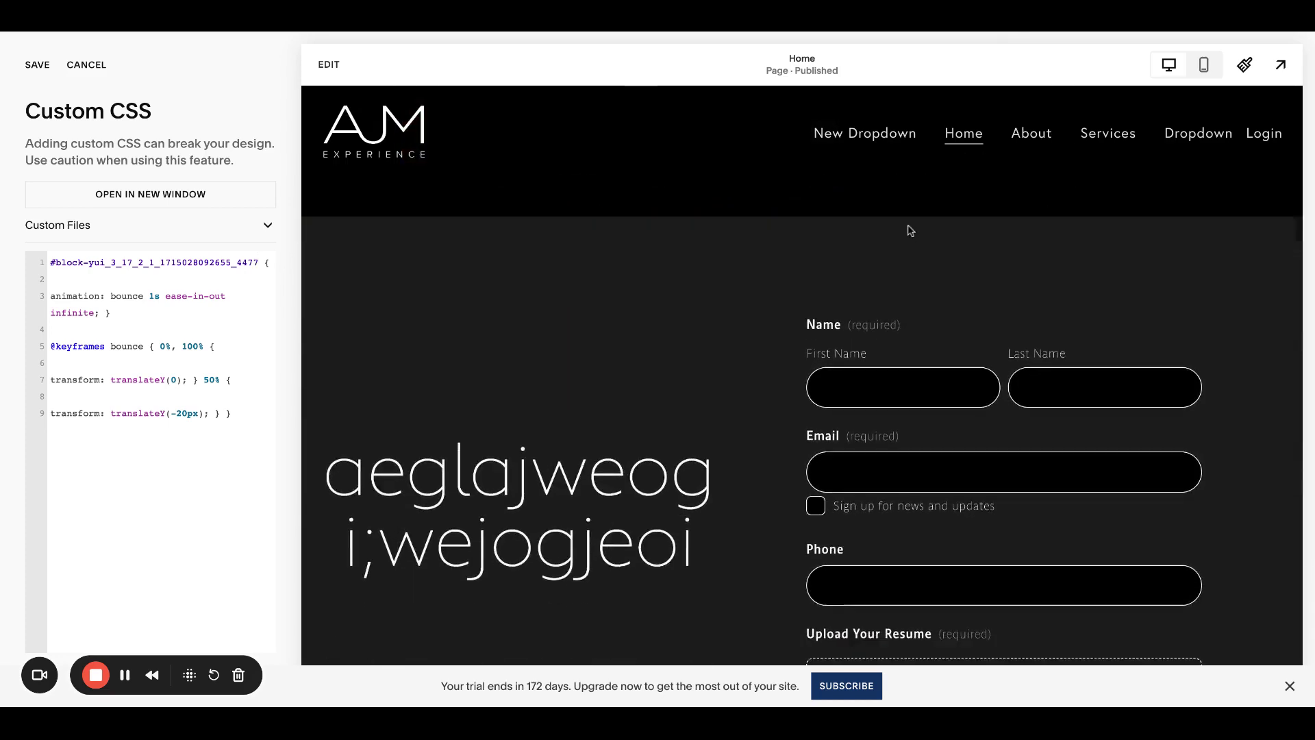
scroll(782, 464, "up", 5)
scroll(781, 465, "up", 3)
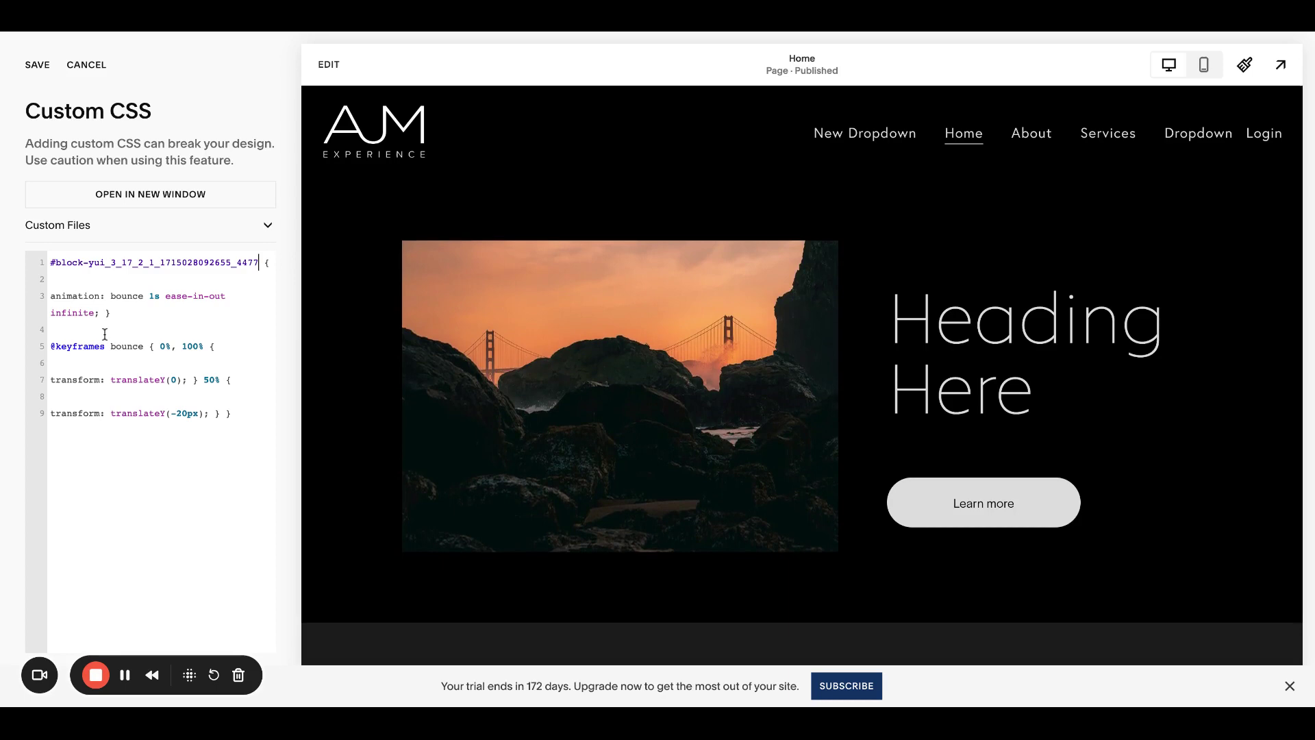
Change the bounce duration from 1s to 2s, then back to 1s
left_click(157, 296)
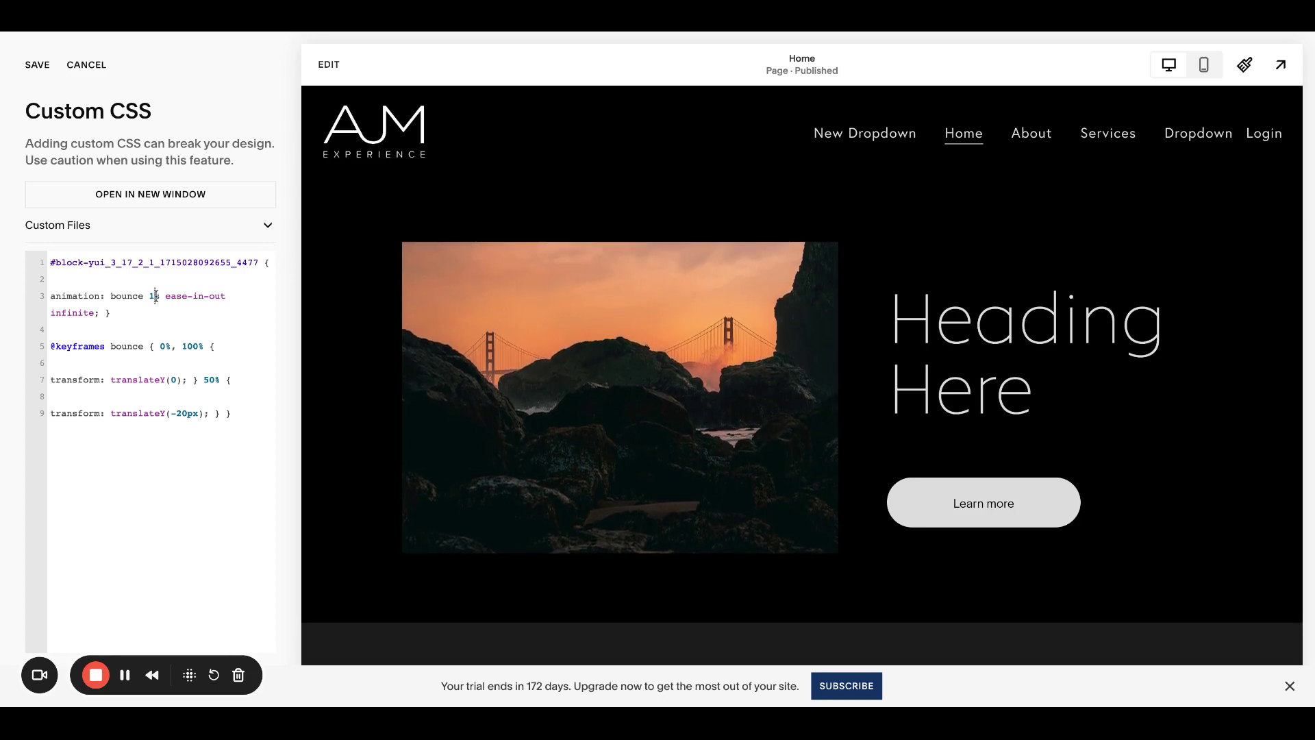
key("BackSpace")
type("2")
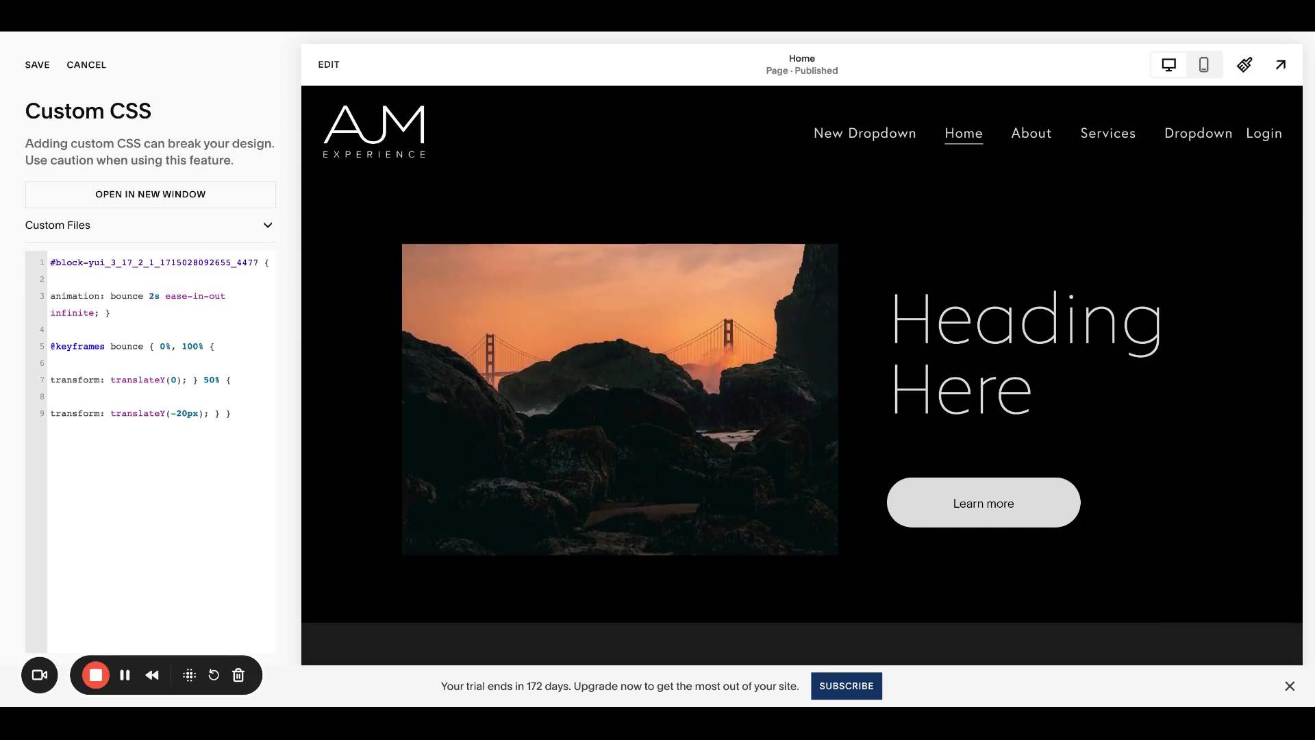
key("BackSpace")
type("1")
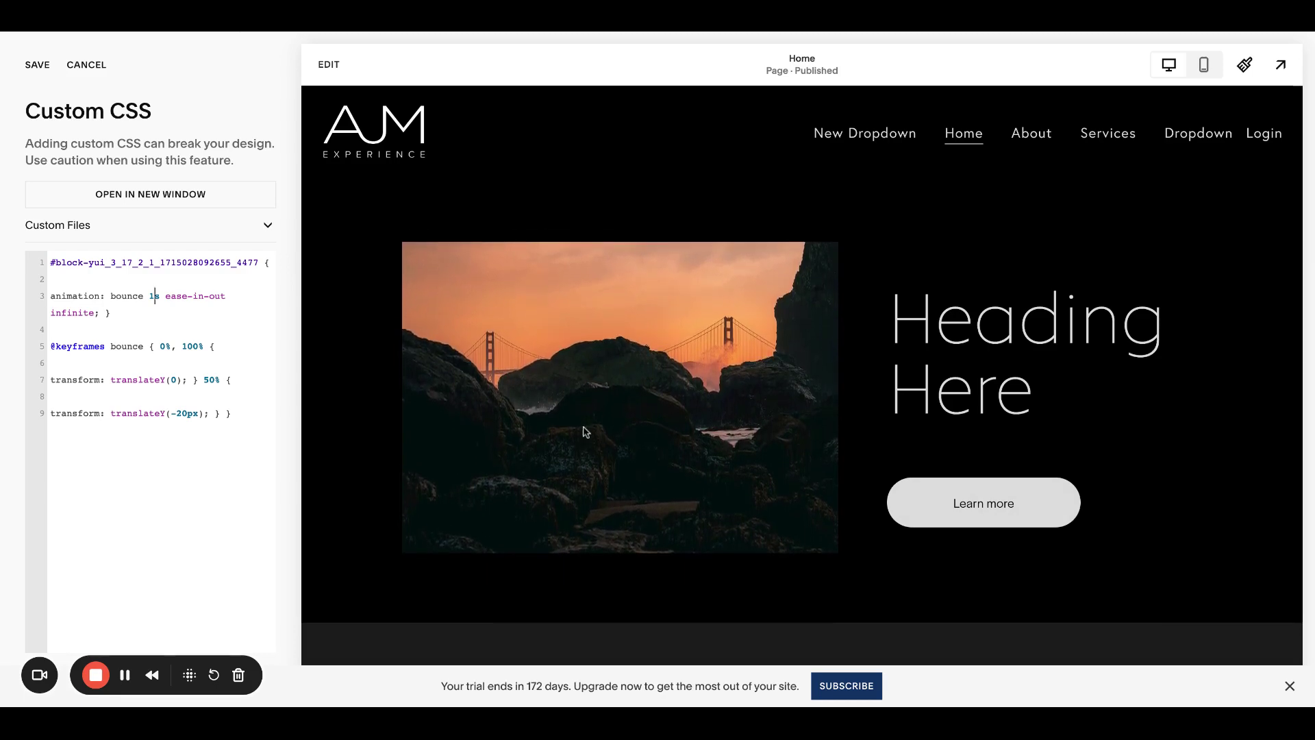
Replace the CSS with the rotate keyframes snippet, targeting the bridge image's block ID
left_click(176, 327)
key("ctrl+a")
key("ctrl+v")
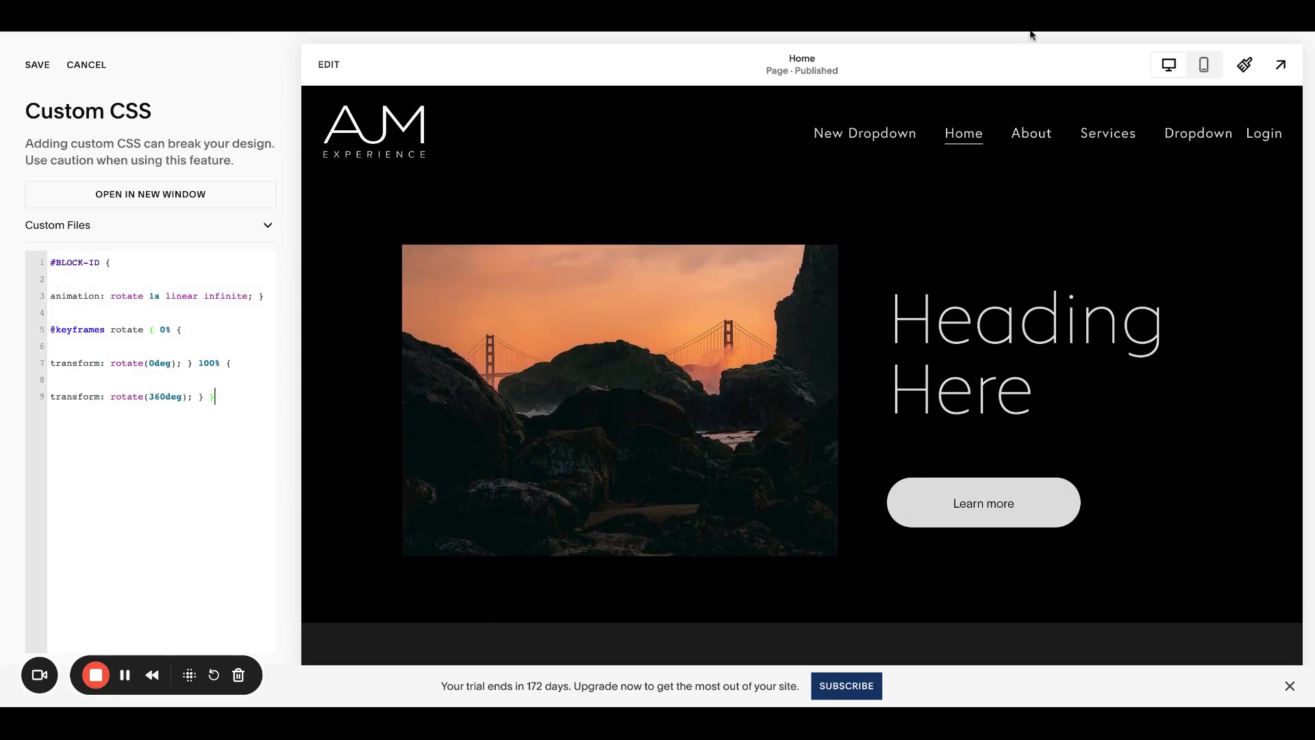
left_click(1157, 34)
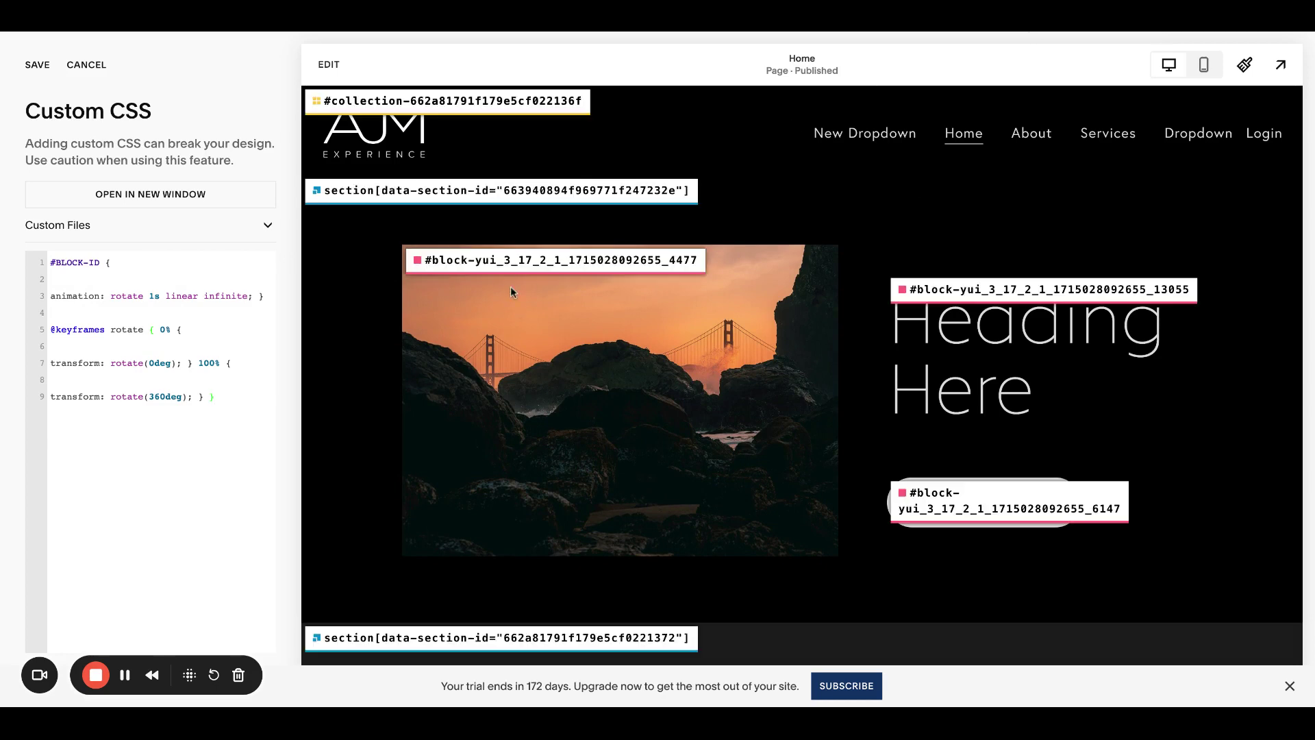
left_click(504, 262)
double_click(77, 263)
key("ctrl+v")
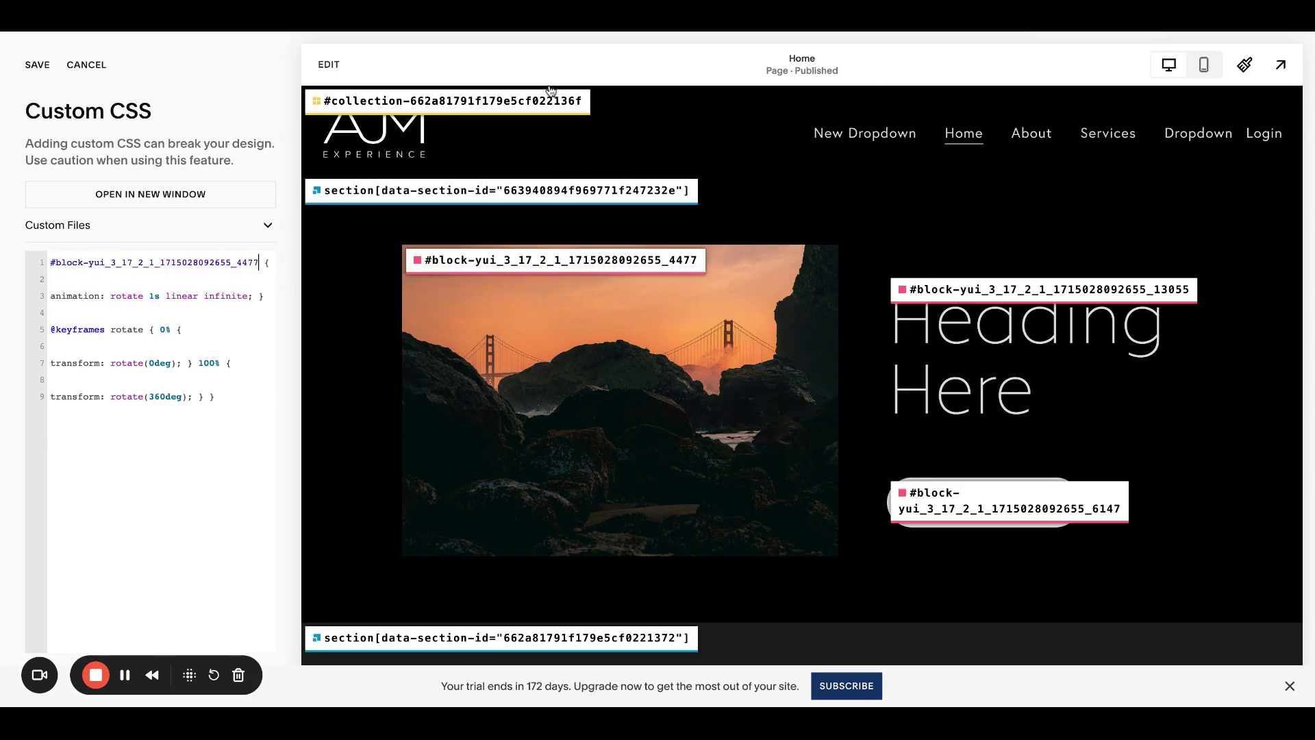
left_click(1172, 36)
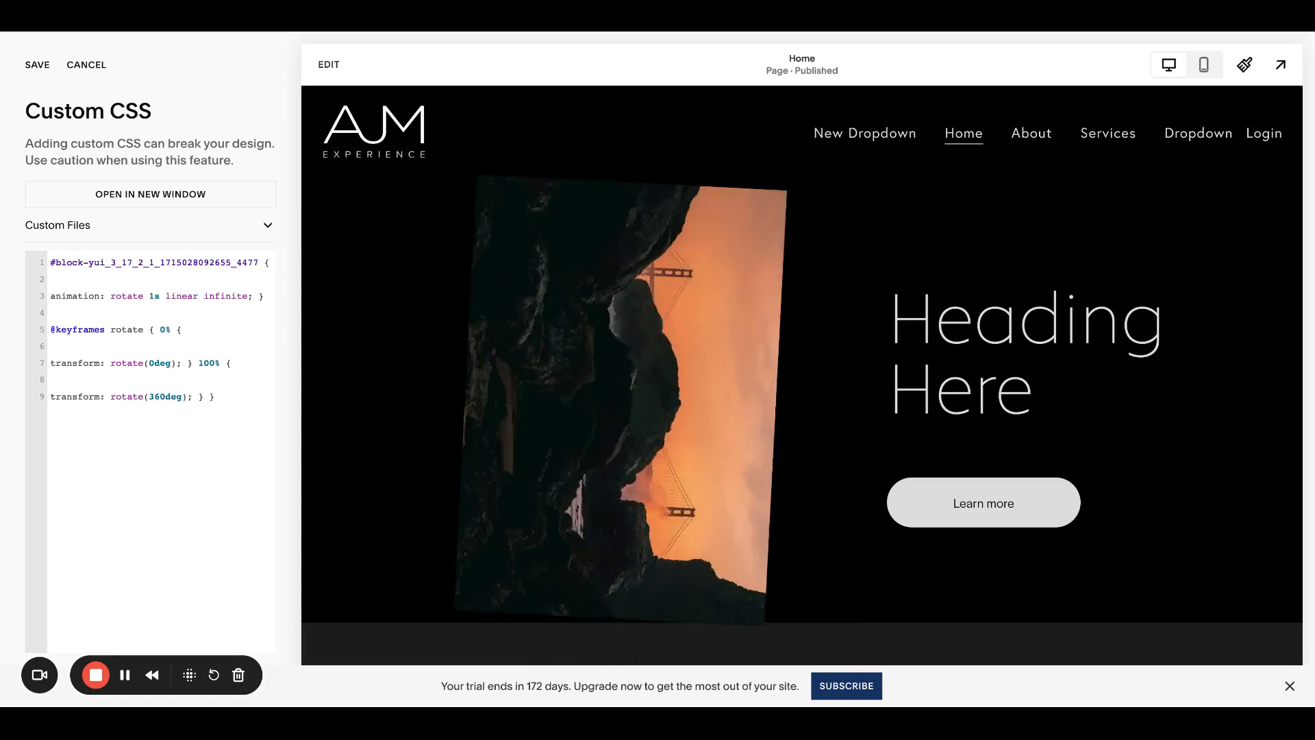
Test a 10s rotation duration, then revert it to 1s
left_click(154, 298)
type("0")
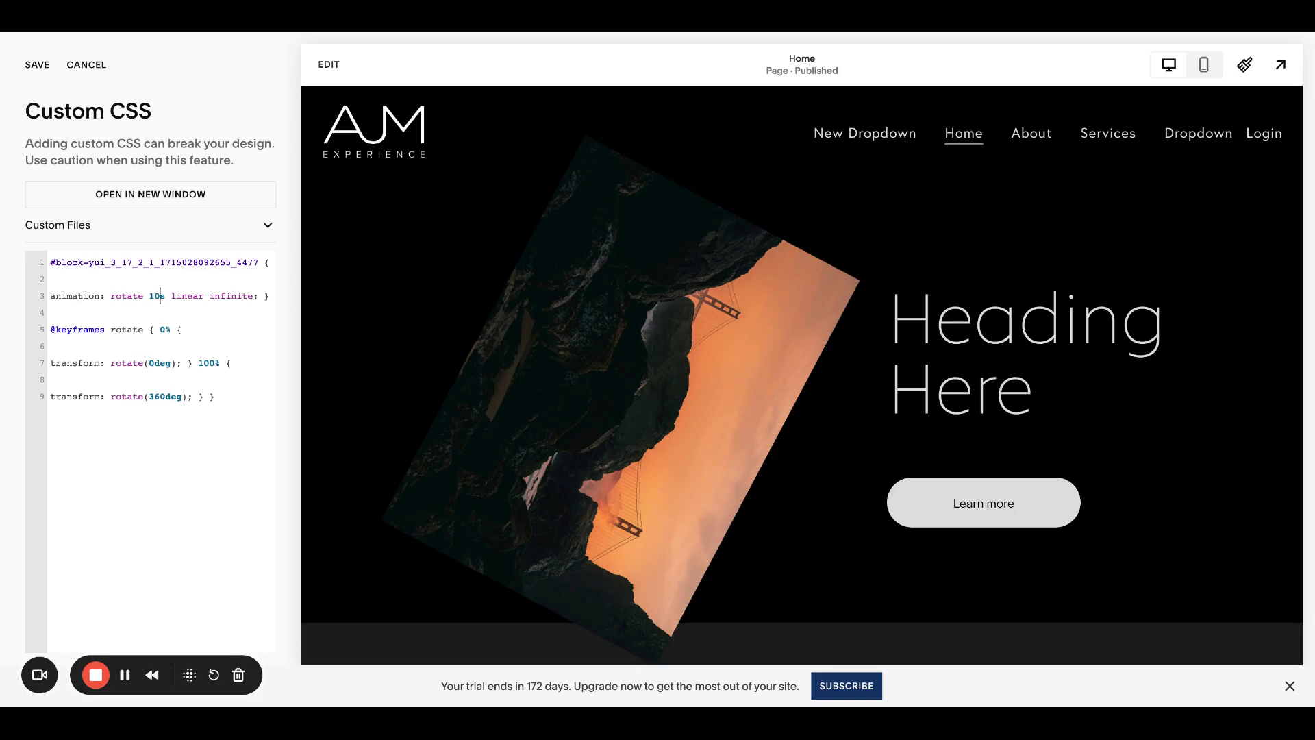
key("BackSpace")
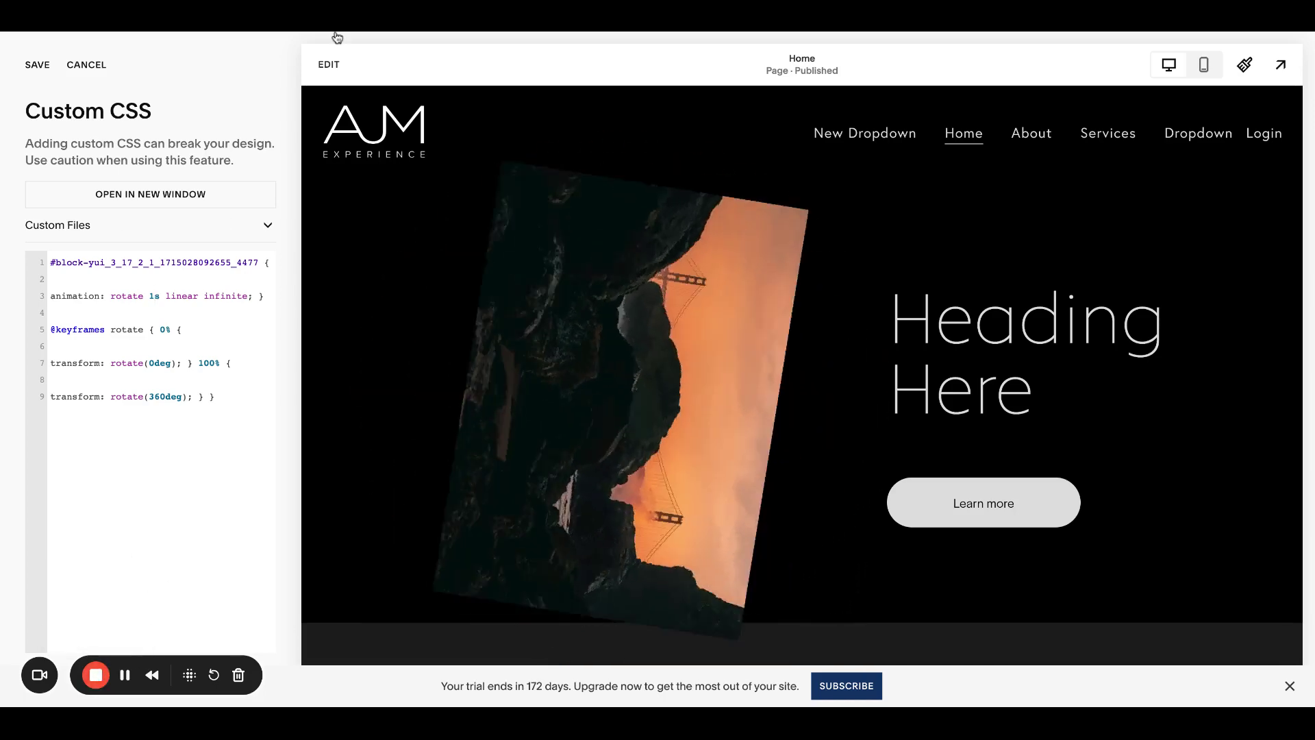
left_click(252, 379)
Paste the translateY hover snippet, filling both #BLOCK-ID placeholders with the image block's ID
key("ctrl+a")
key("BackSpace")
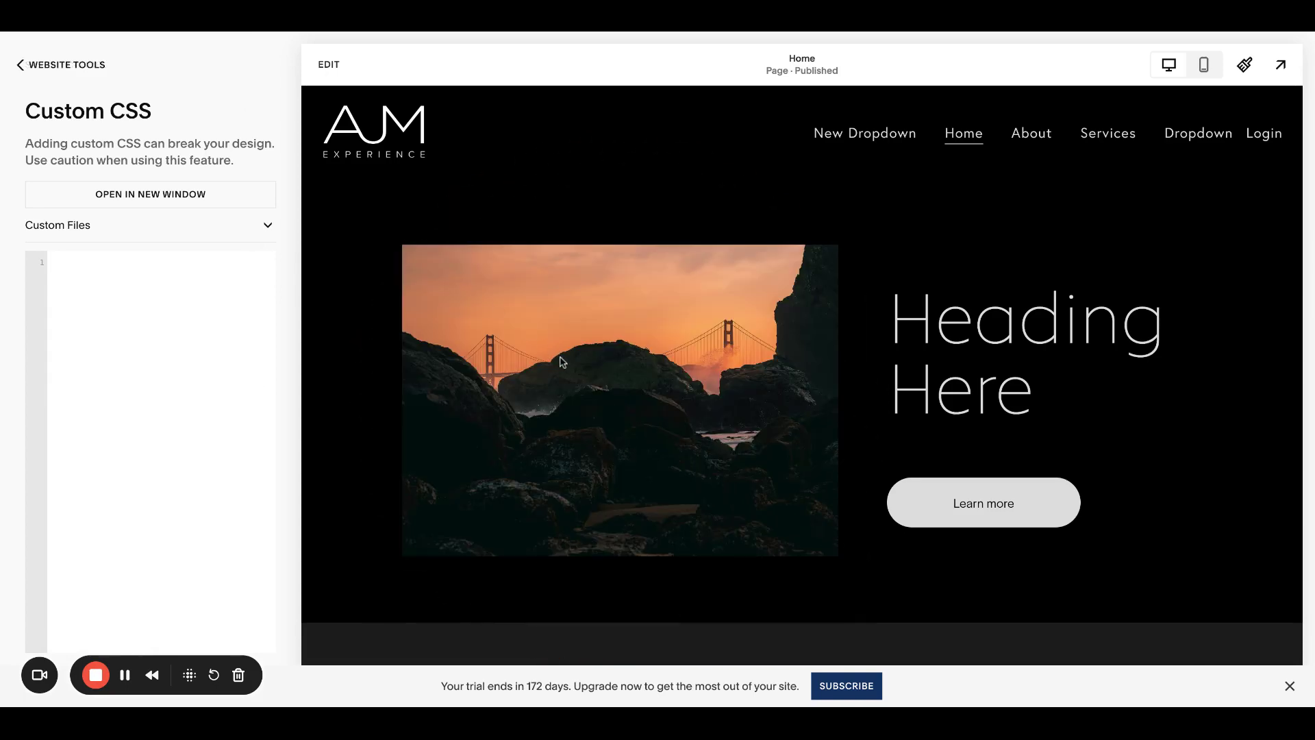
key("ctrl+v")
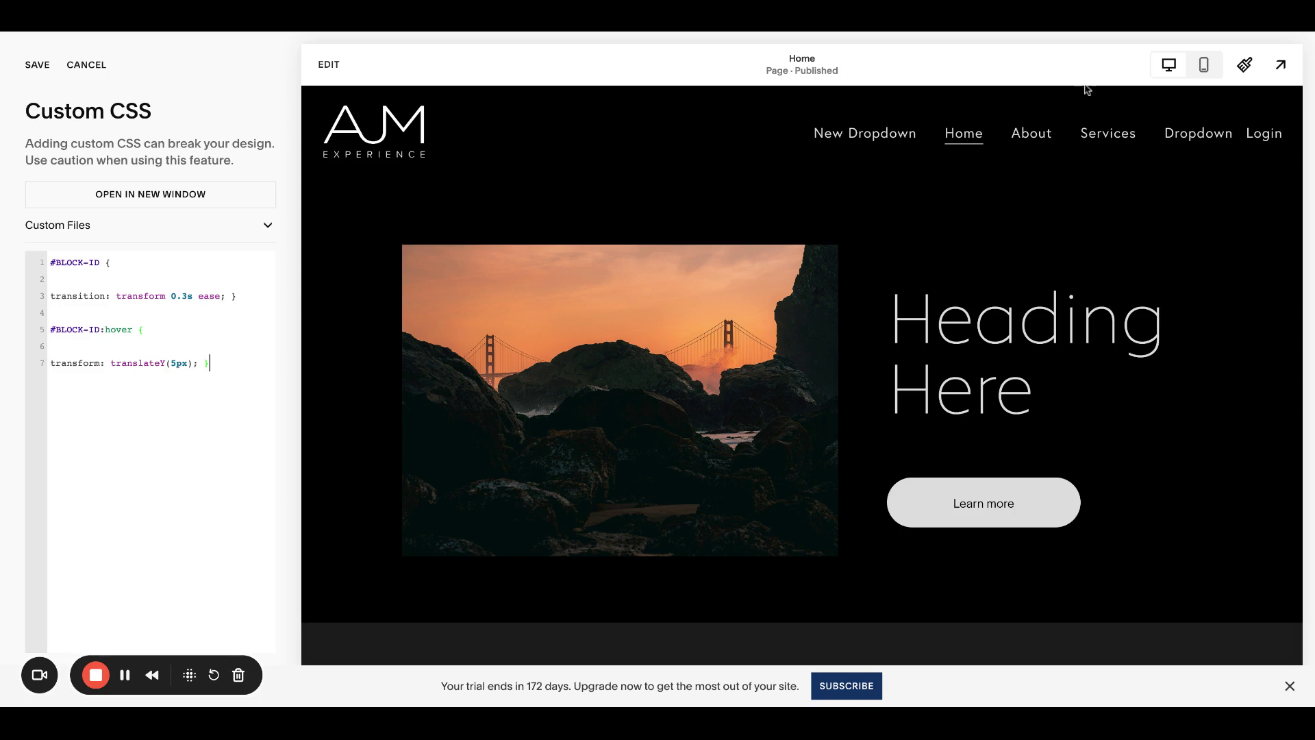
left_click(1120, 33)
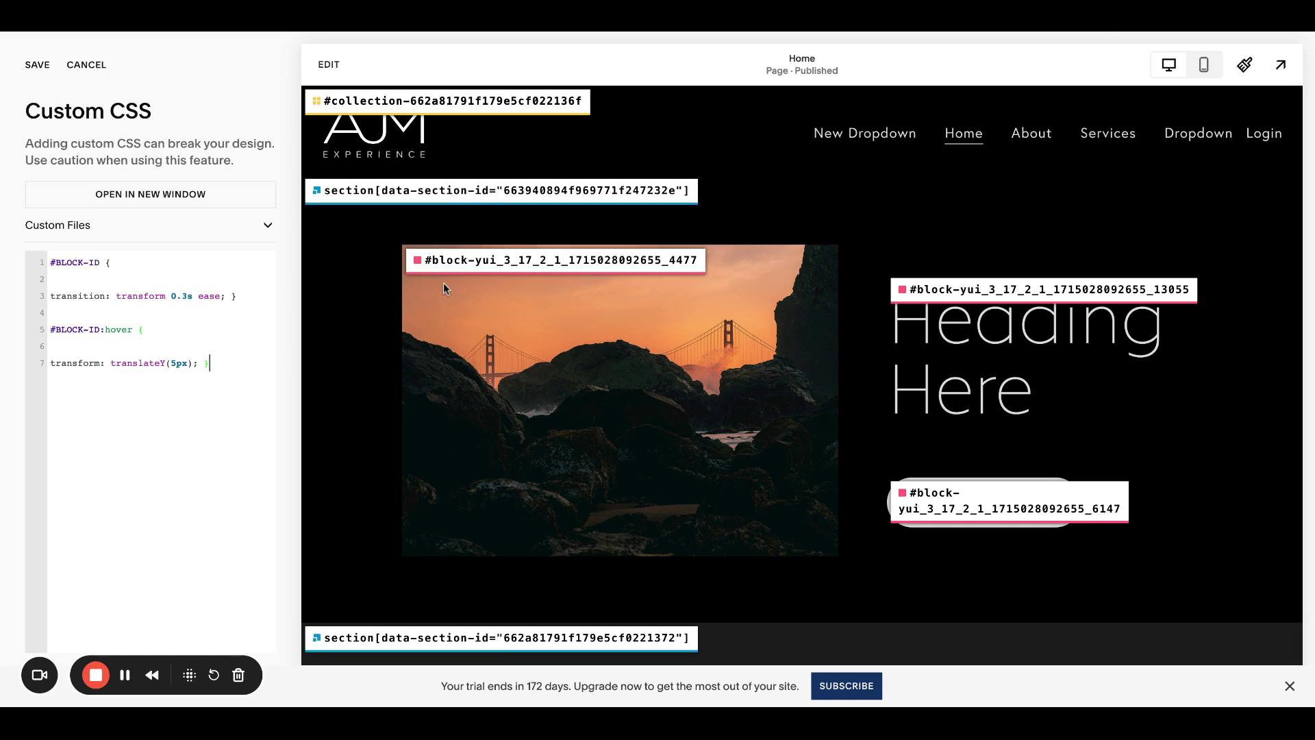
left_click(444, 263)
double_click(77, 262)
key("ctrl+v")
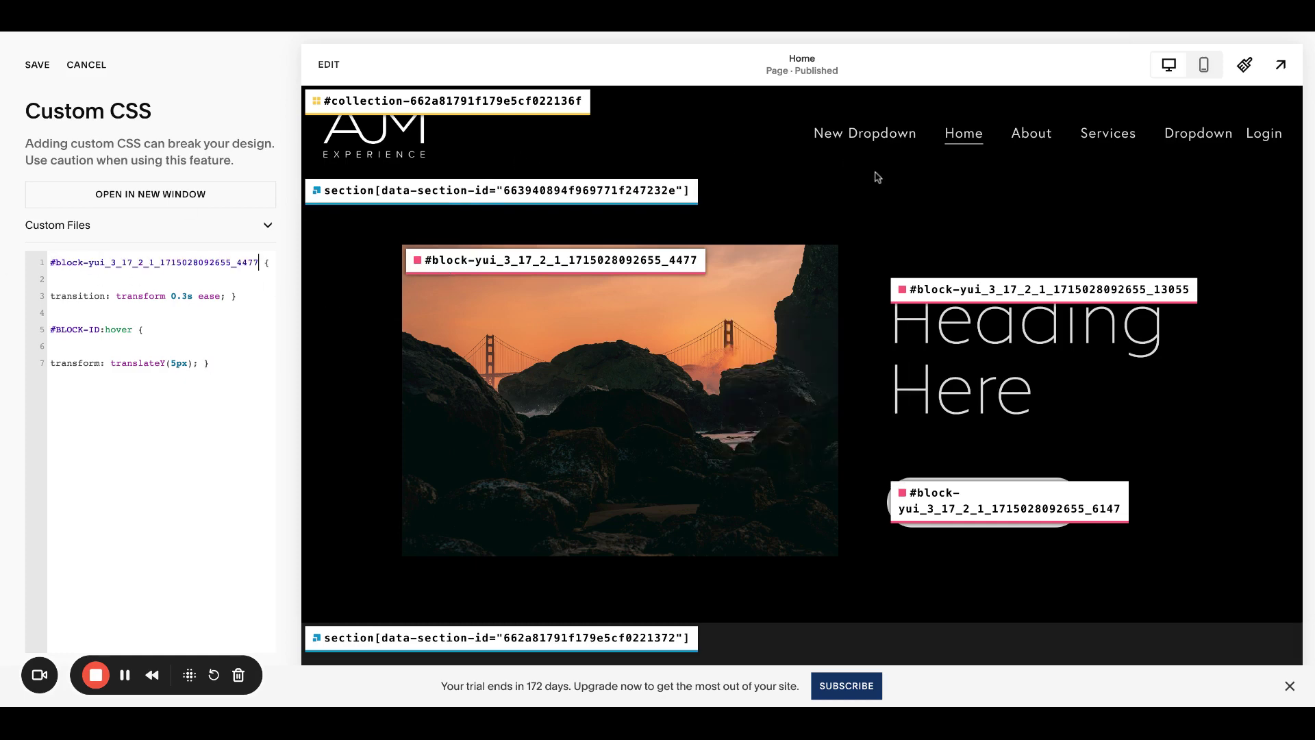
left_click(1105, 34)
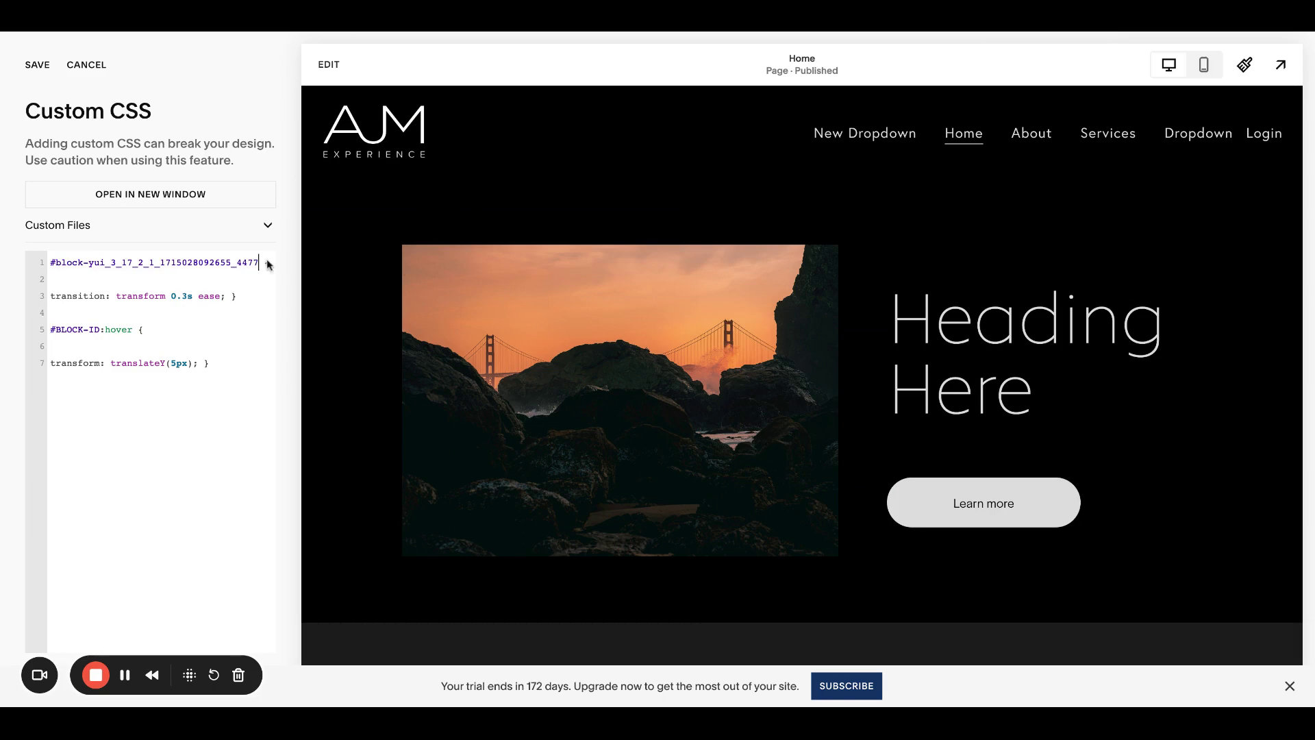
double_click(78, 329)
key("ctrl+v")
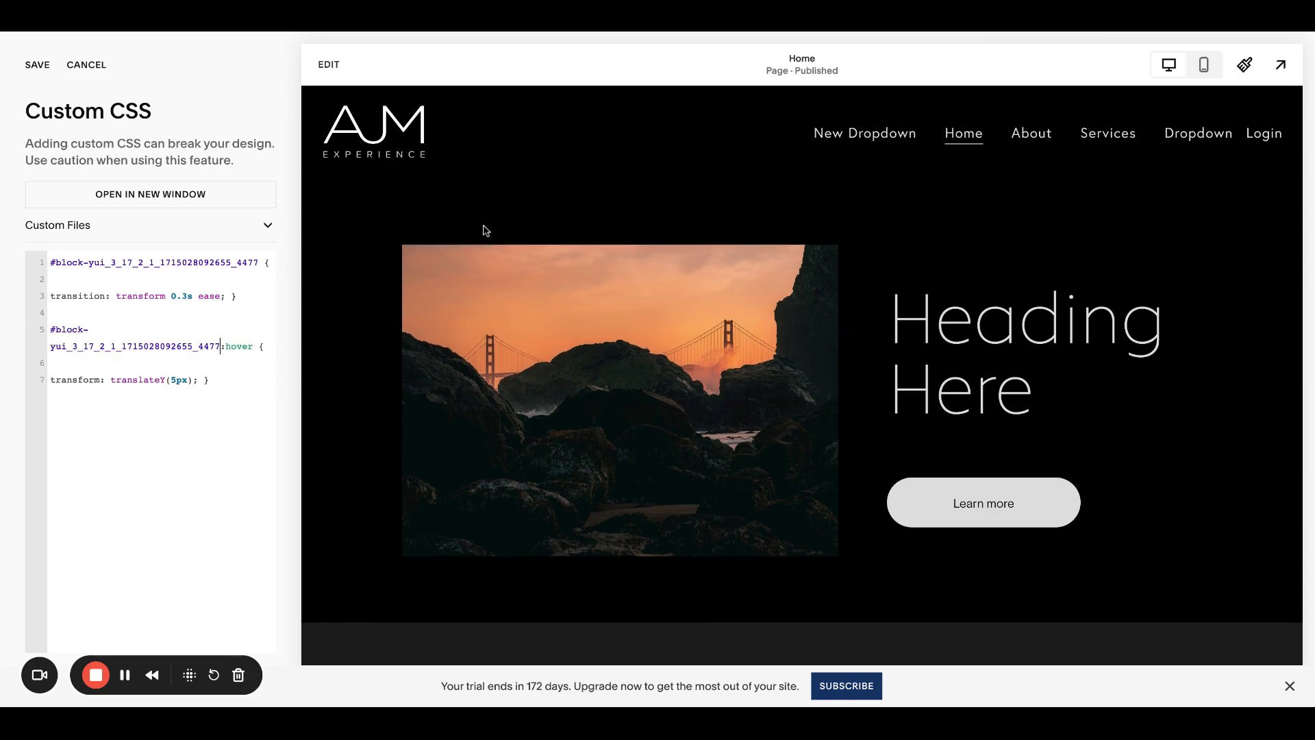
Swap the IDs on lines 1 and 5 for the Learn more button's block ID
left_click(1091, 34)
left_click(961, 477)
left_click(1092, 34)
left_click_drag(260, 263, 45, 263)
key("ctrl+v")
left_click_drag(220, 346, 46, 347)
key("ctrl+v")
Paste the scale(1.1) zoom-on-hover snippet with the bridge image's block ID as selector
key("ctrl+a")
key("ctrl+v")
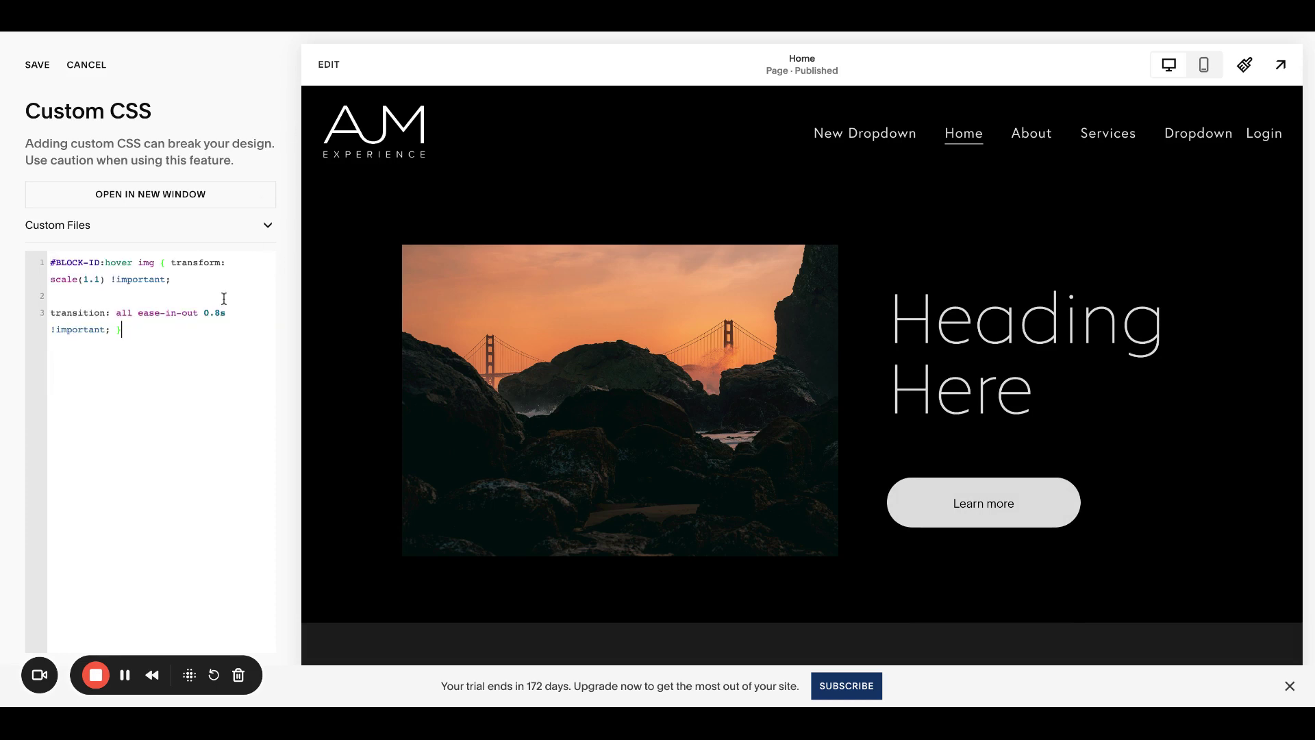
left_click(1004, 32)
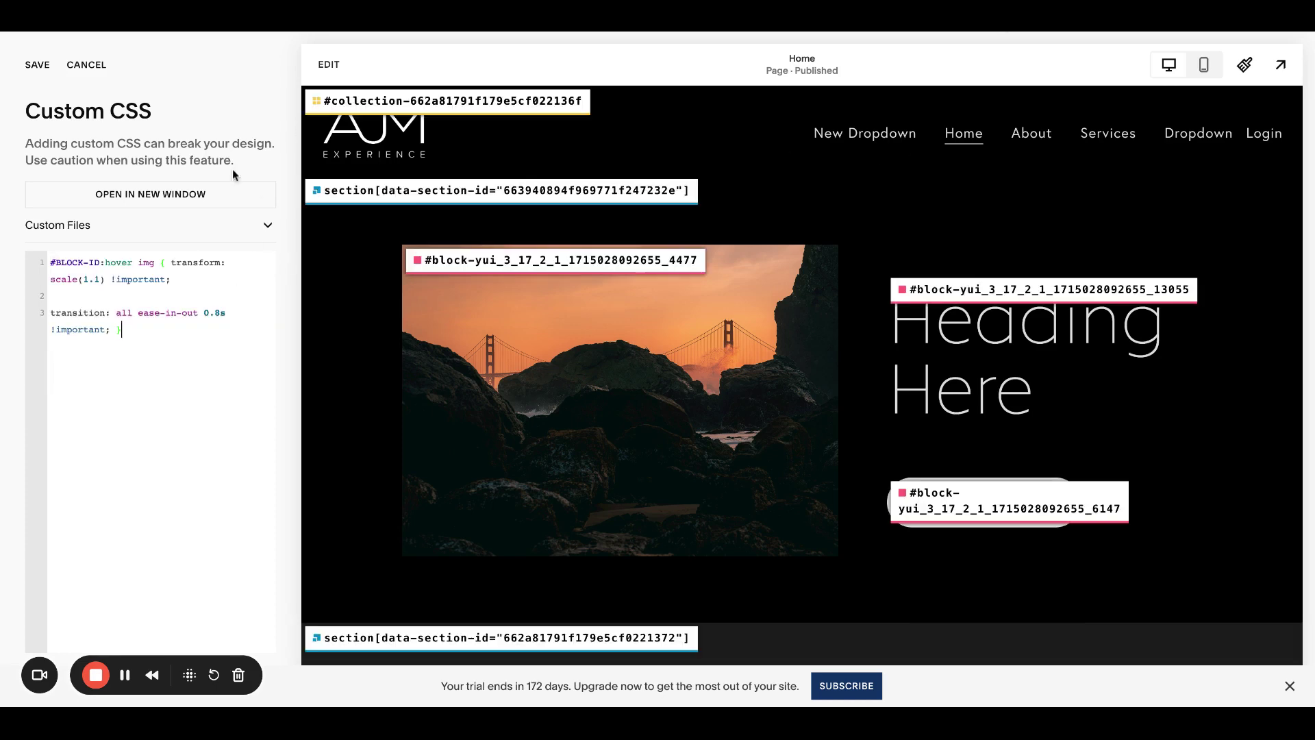
left_click(483, 260)
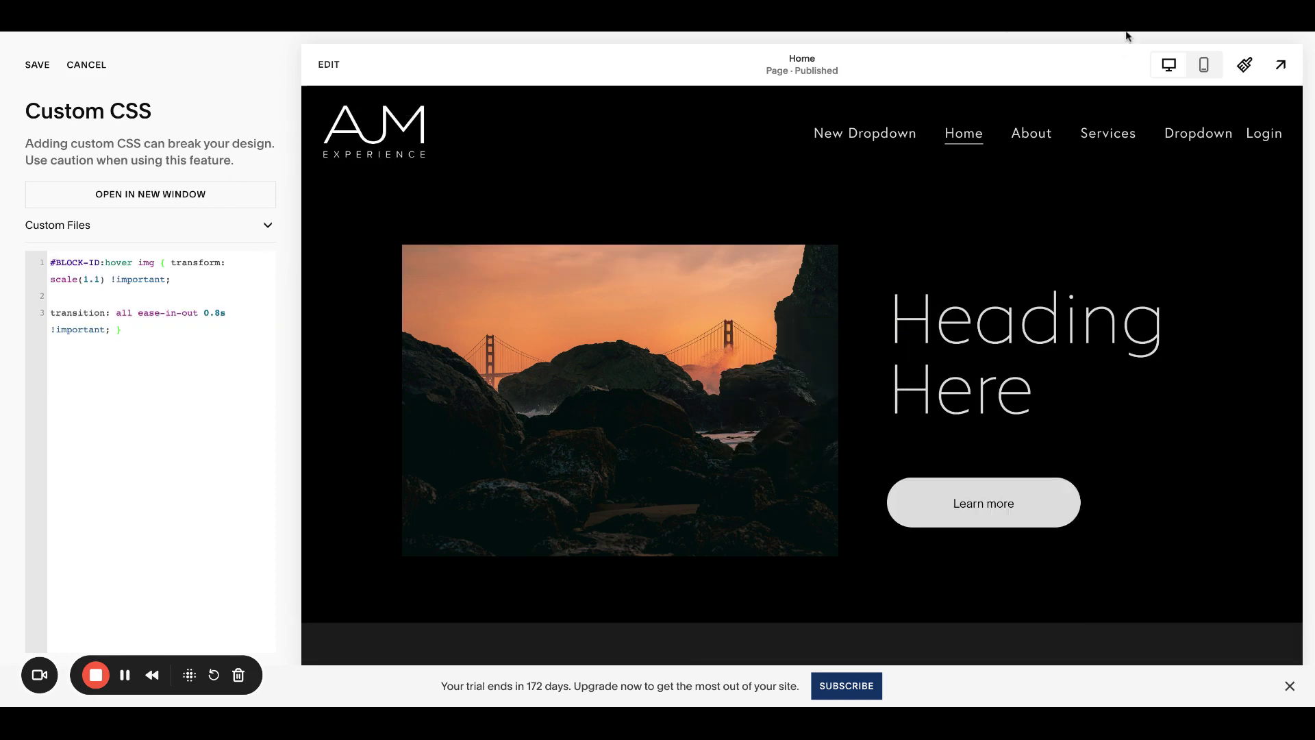
double_click(78, 263)
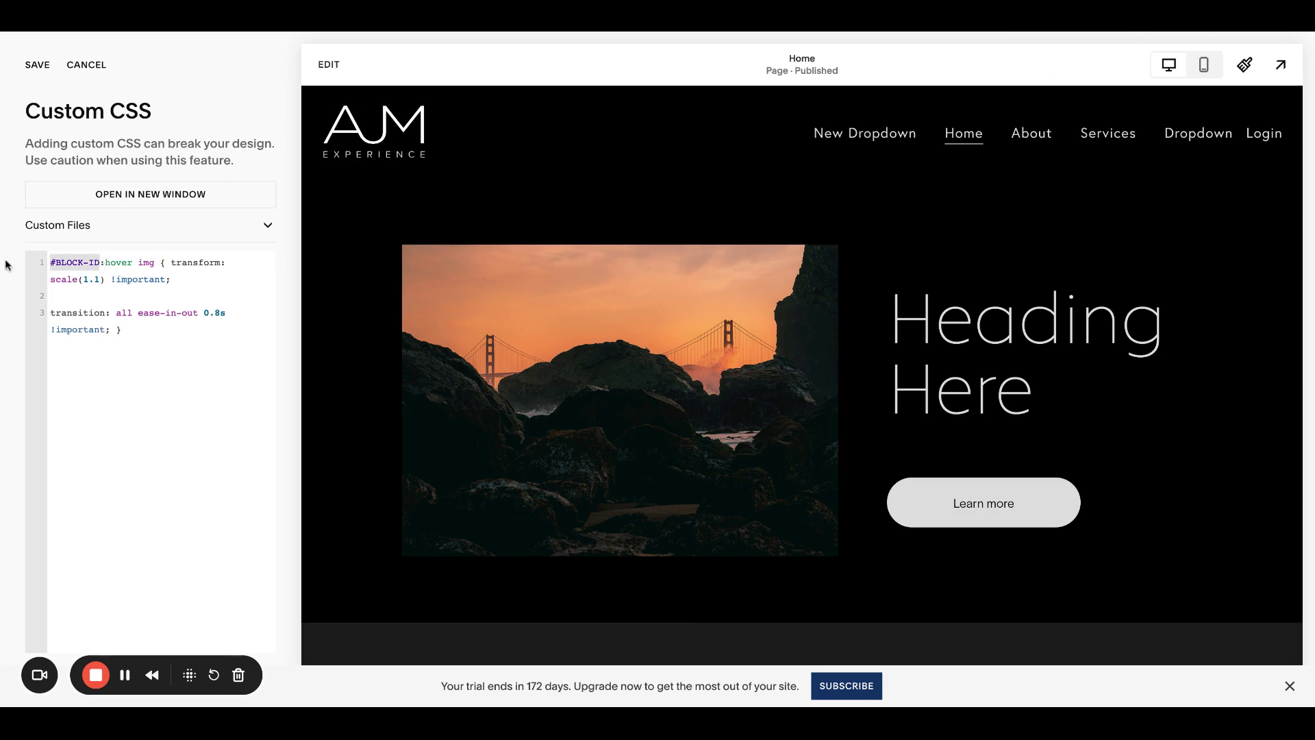
key("ctrl+v")
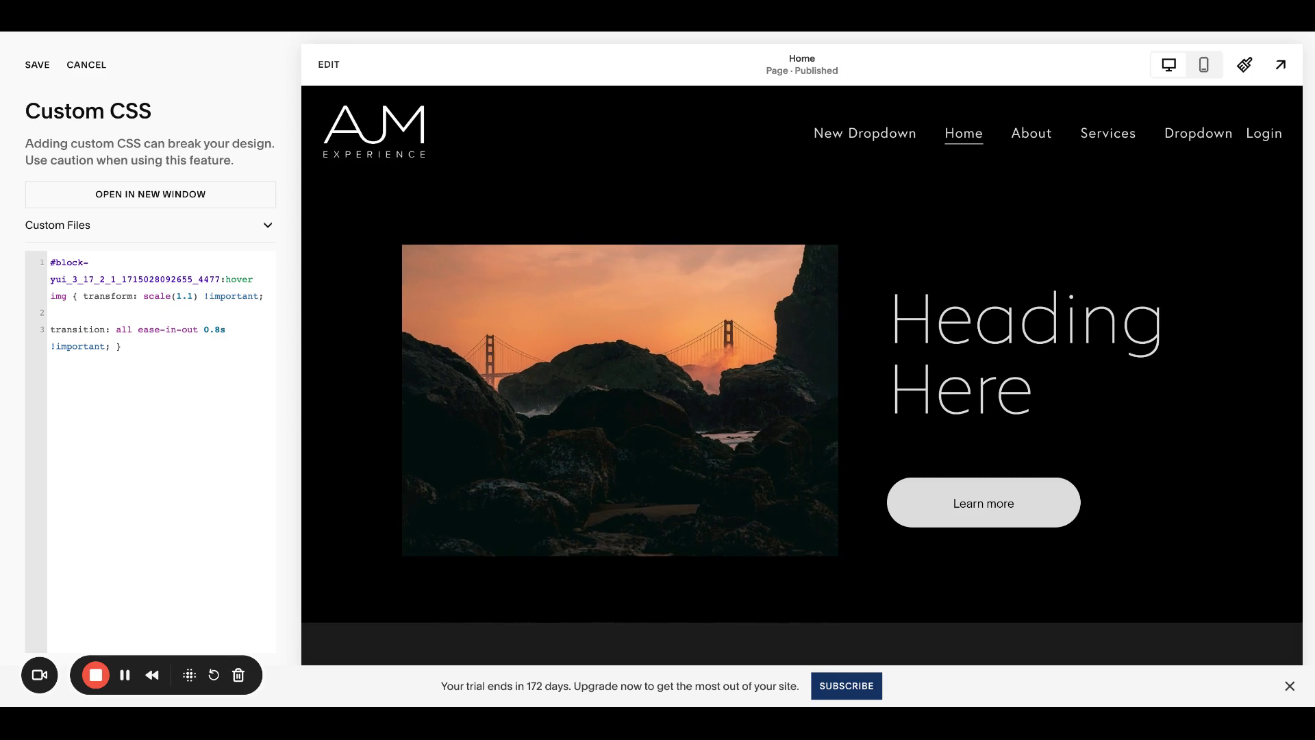
key("ctrl+a")
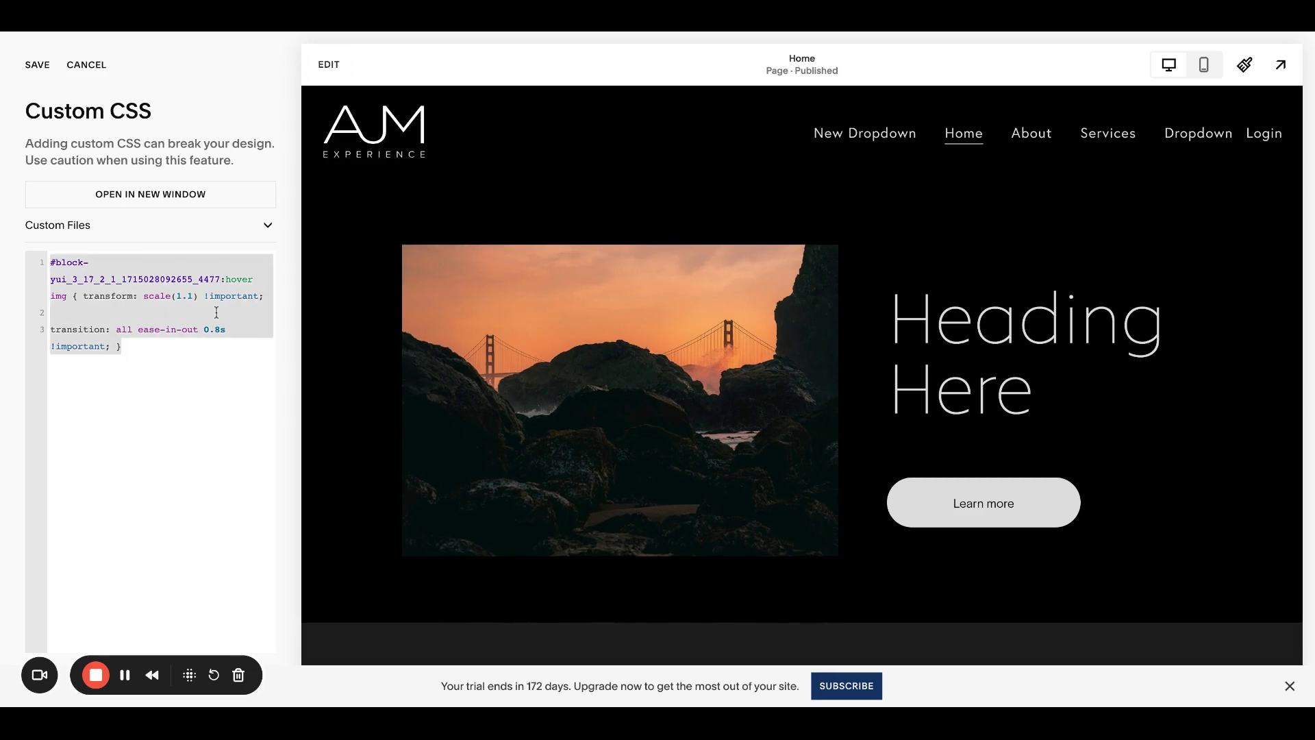
Paste the scale(1.05) grow snippet with the Learn more button's block ID as selector
key("ctrl+v")
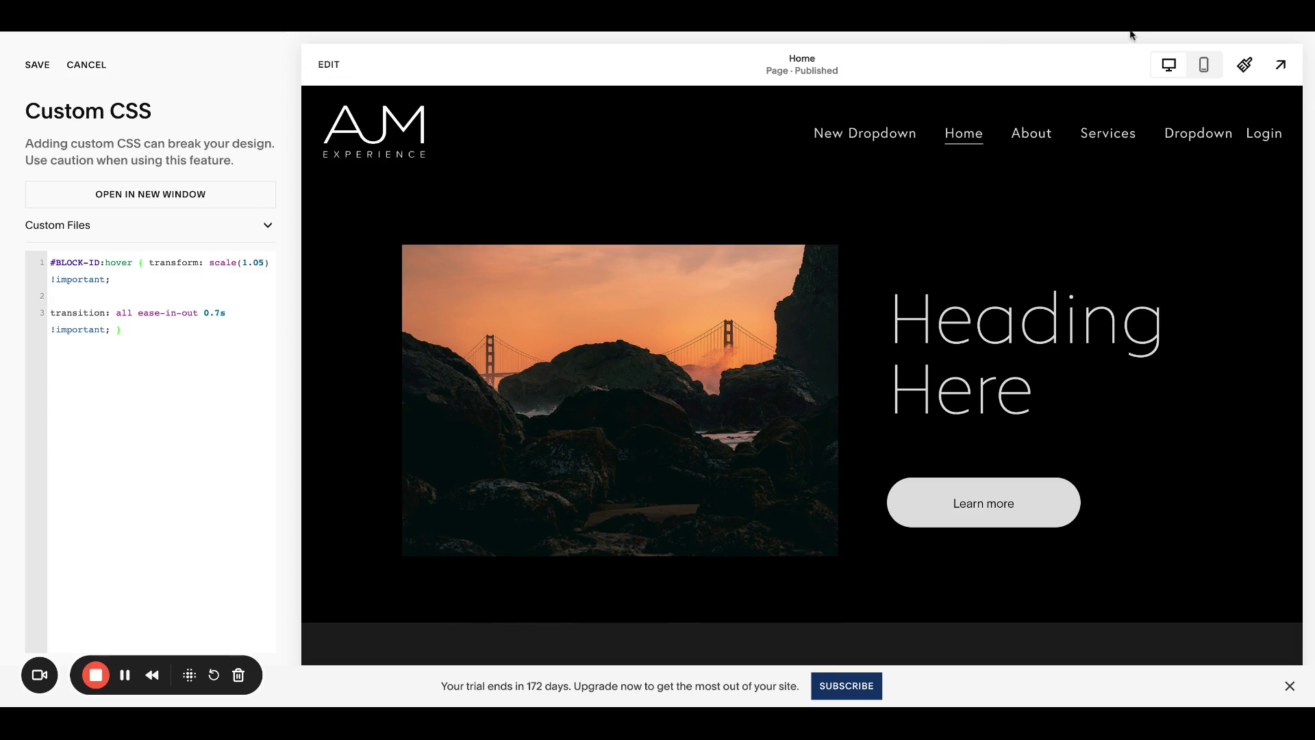
left_click(1131, 35)
left_click(1019, 492)
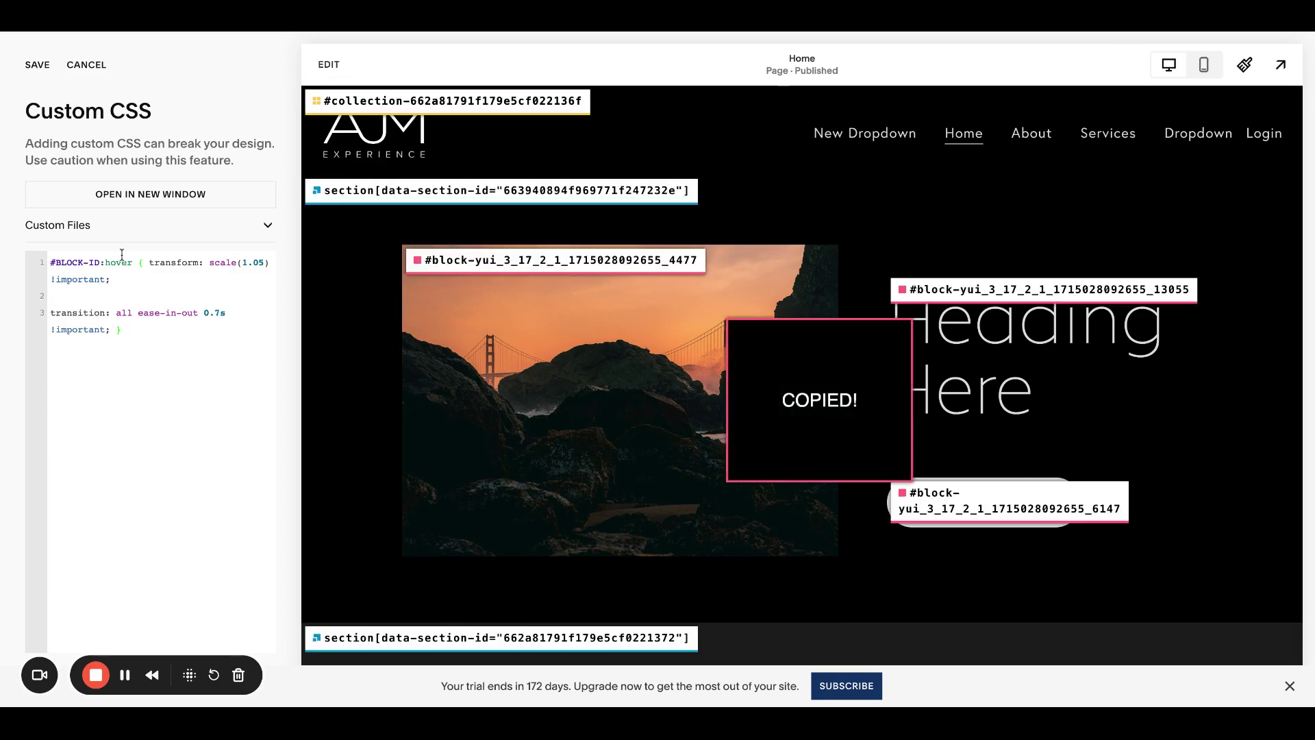
left_click(100, 262)
double_click(100, 263)
key("ctrl+v")
left_click(1126, 35)
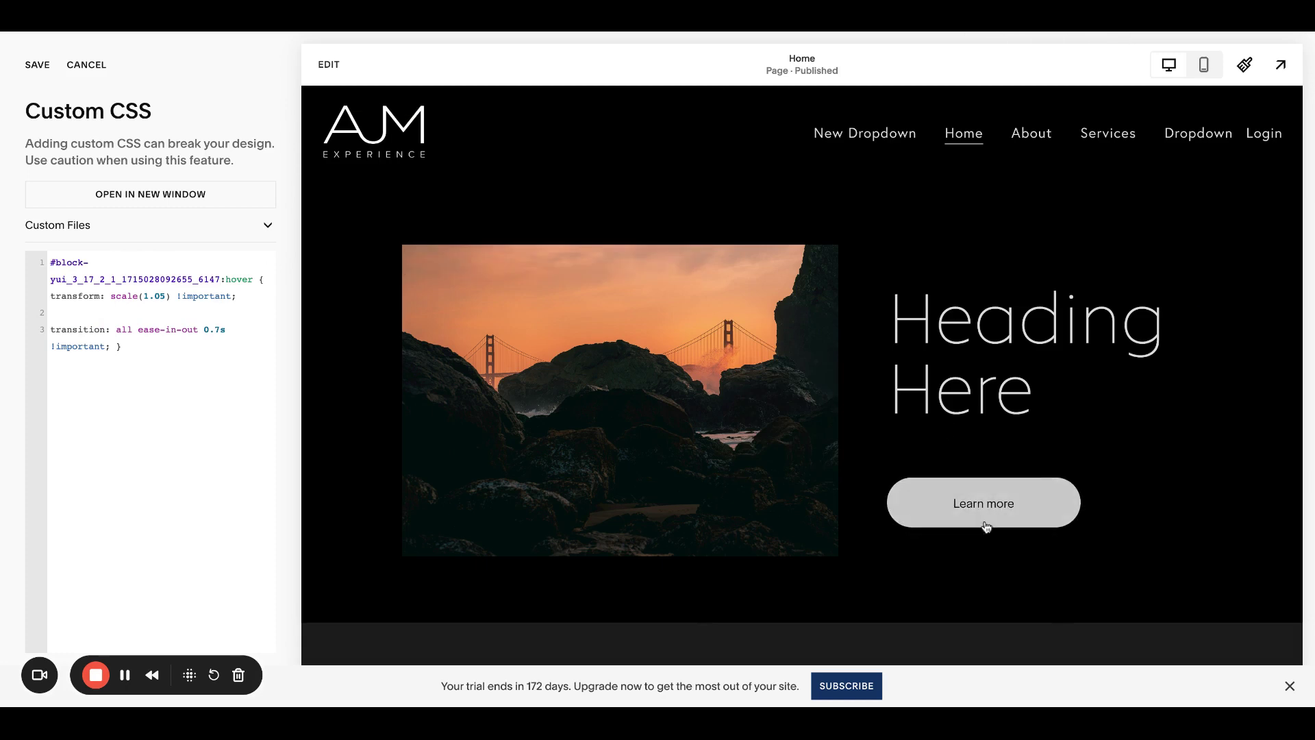
Replace the button's ID in the selector with the photo's block ID and test the hover
left_click(1141, 35)
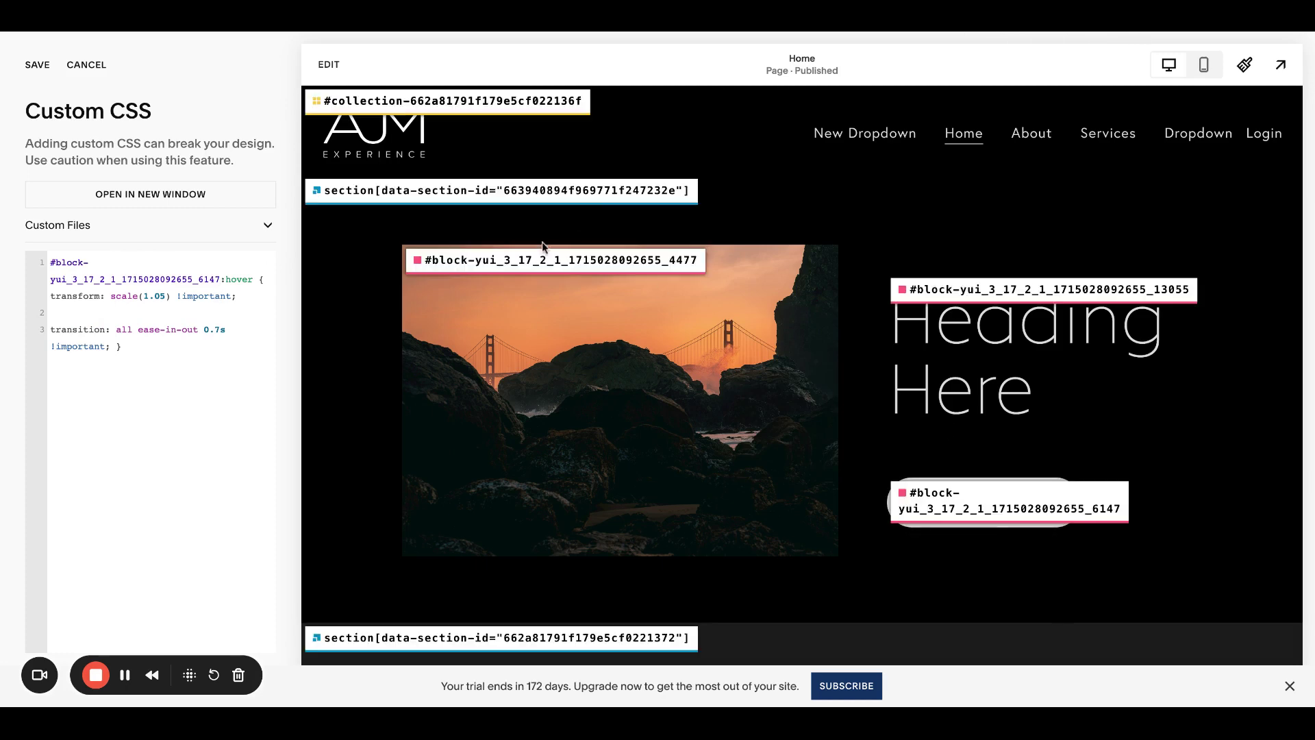
left_click(545, 260)
double_click(208, 280)
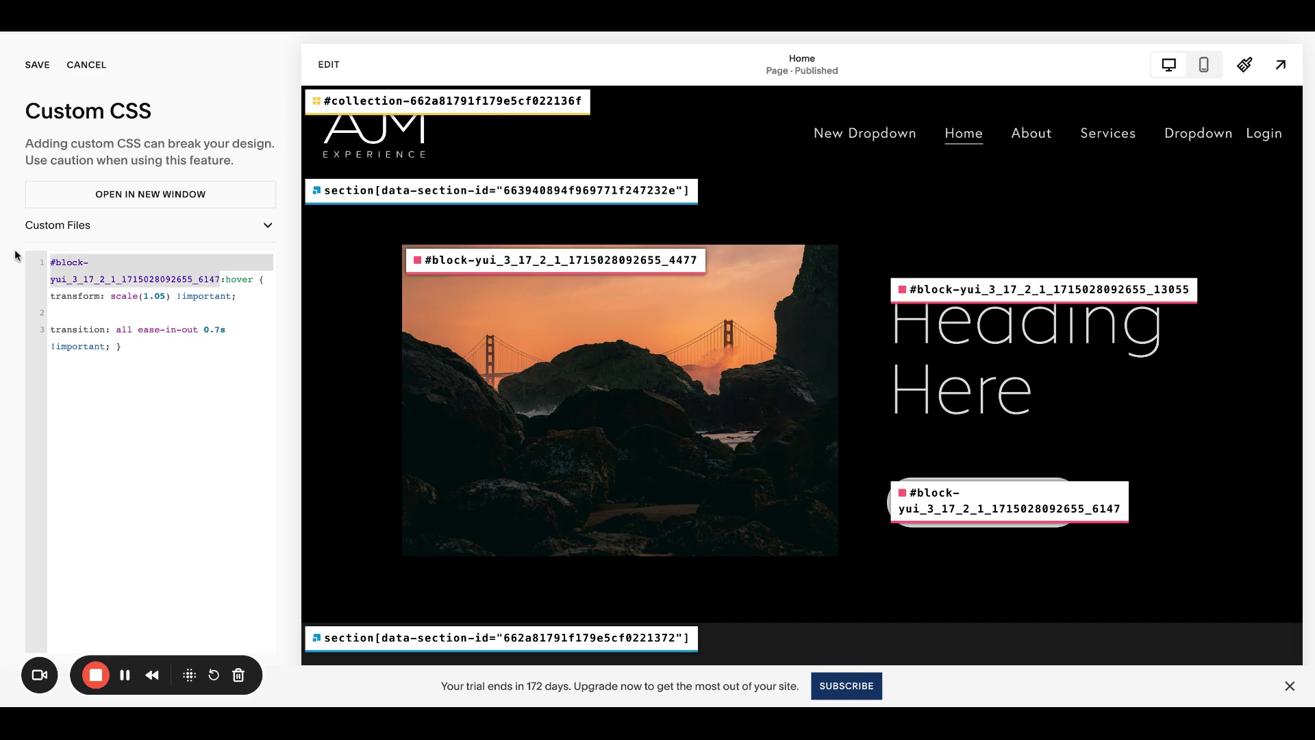
key("ctrl+v")
left_click(1088, 35)
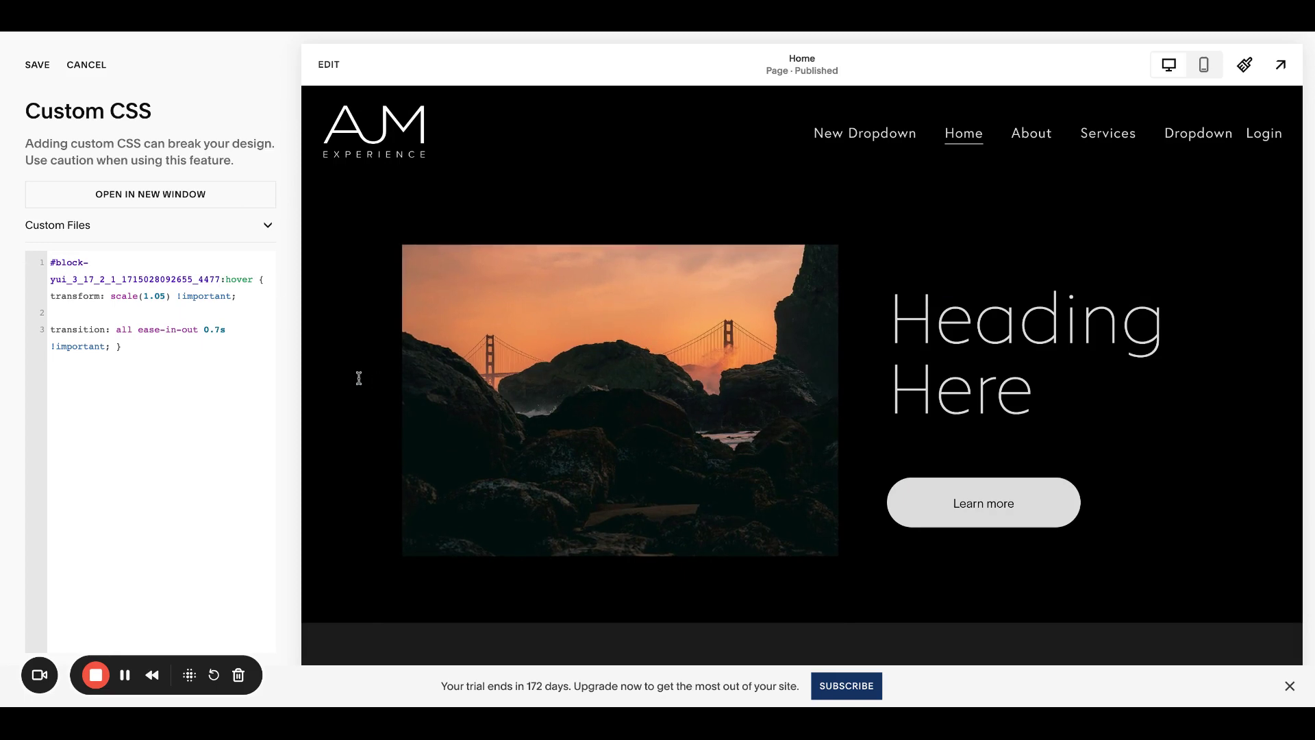
Replace the CSS with the rotate(5deg) hover snippet, targeting the Learn more button's block ID
left_click(196, 371)
key("ctrl+a")
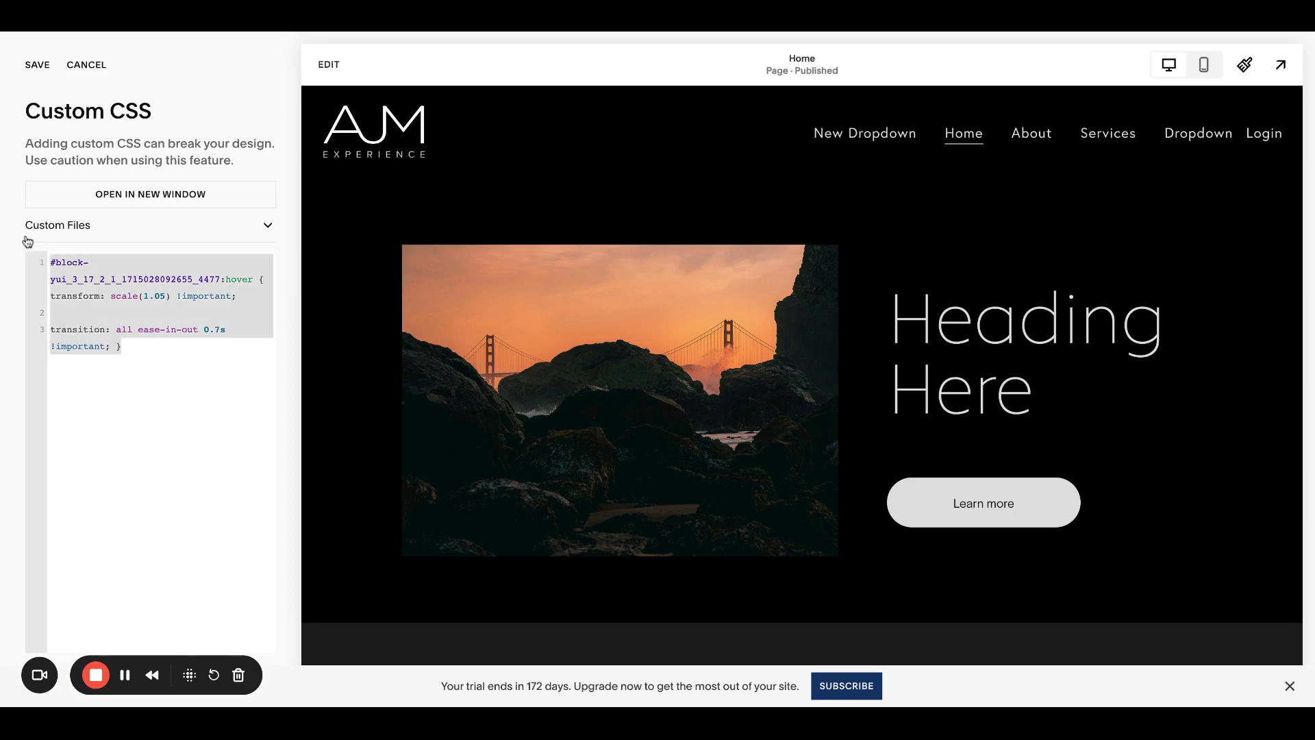
key("ctrl+v")
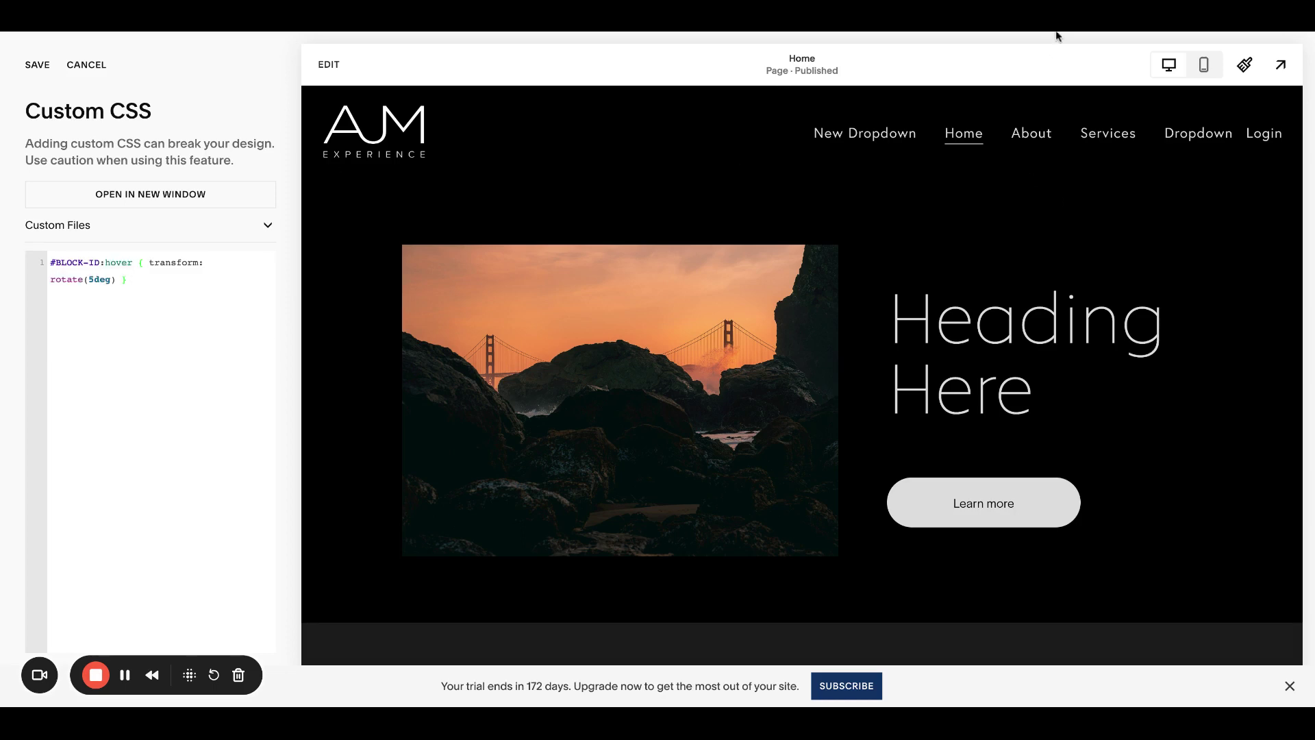
left_click(1014, 494)
double_click(77, 263)
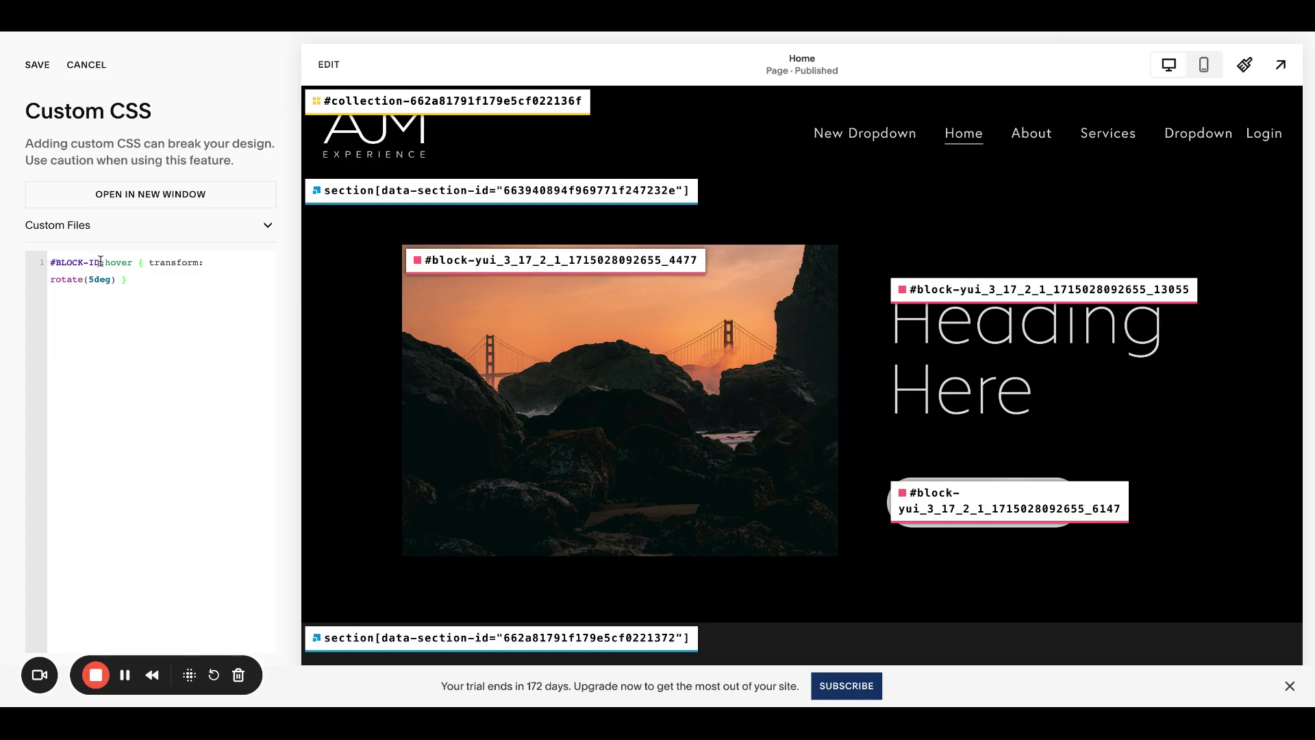
key("ctrl+v")
left_click(1243, 64)
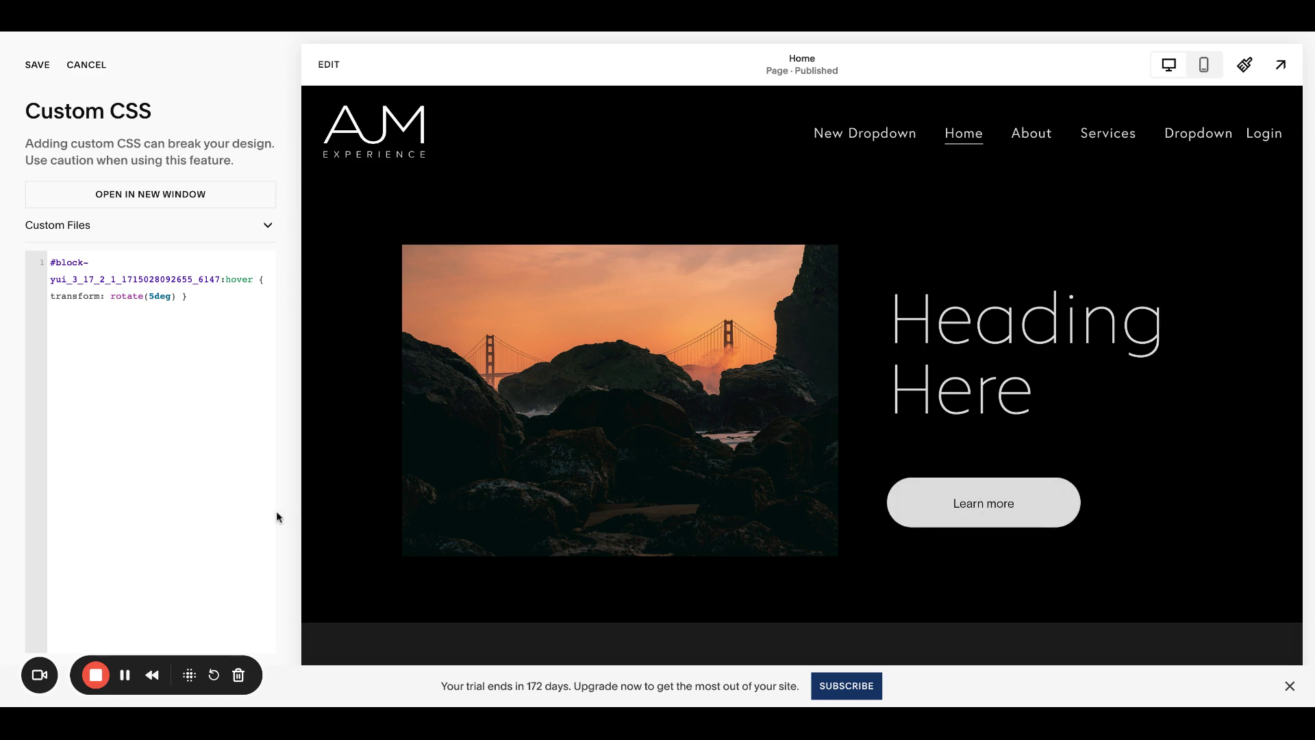
Paste the skewY(-10deg) hover snippet with the photo's block ID as selector
key("ctrl+a")
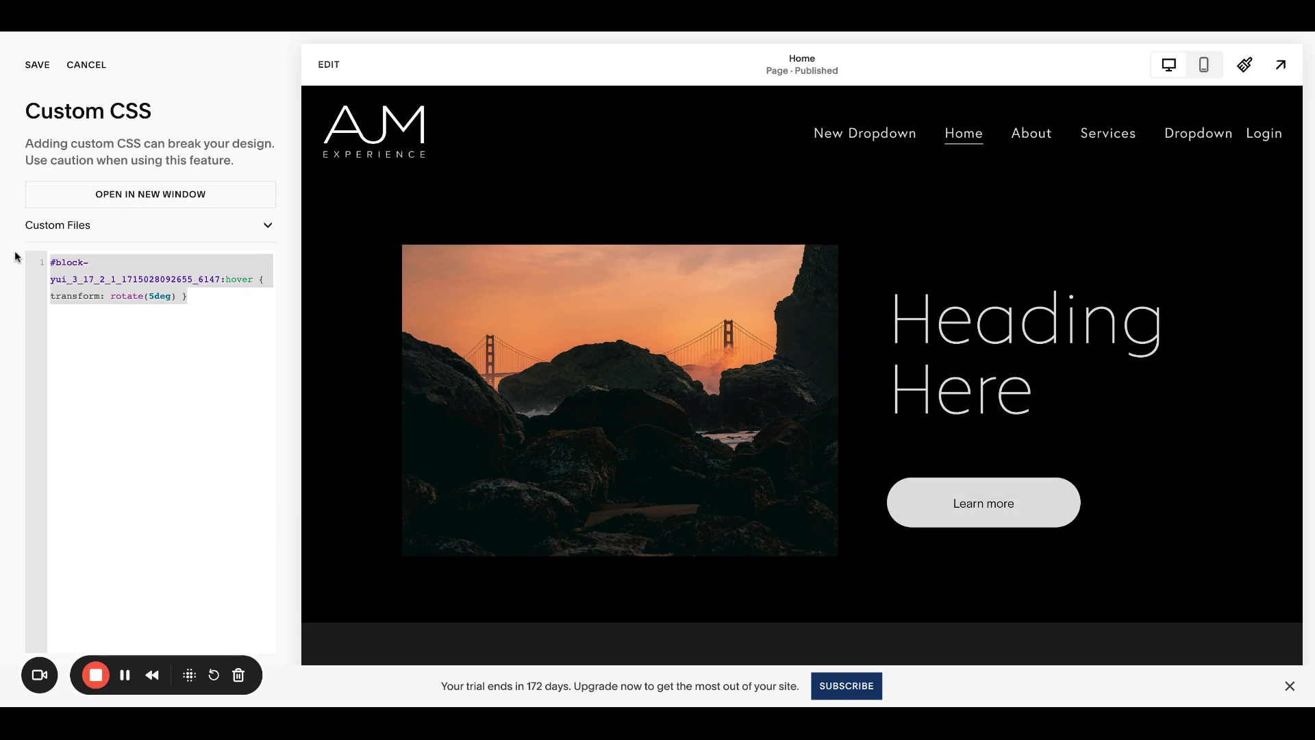
key("ctrl+v")
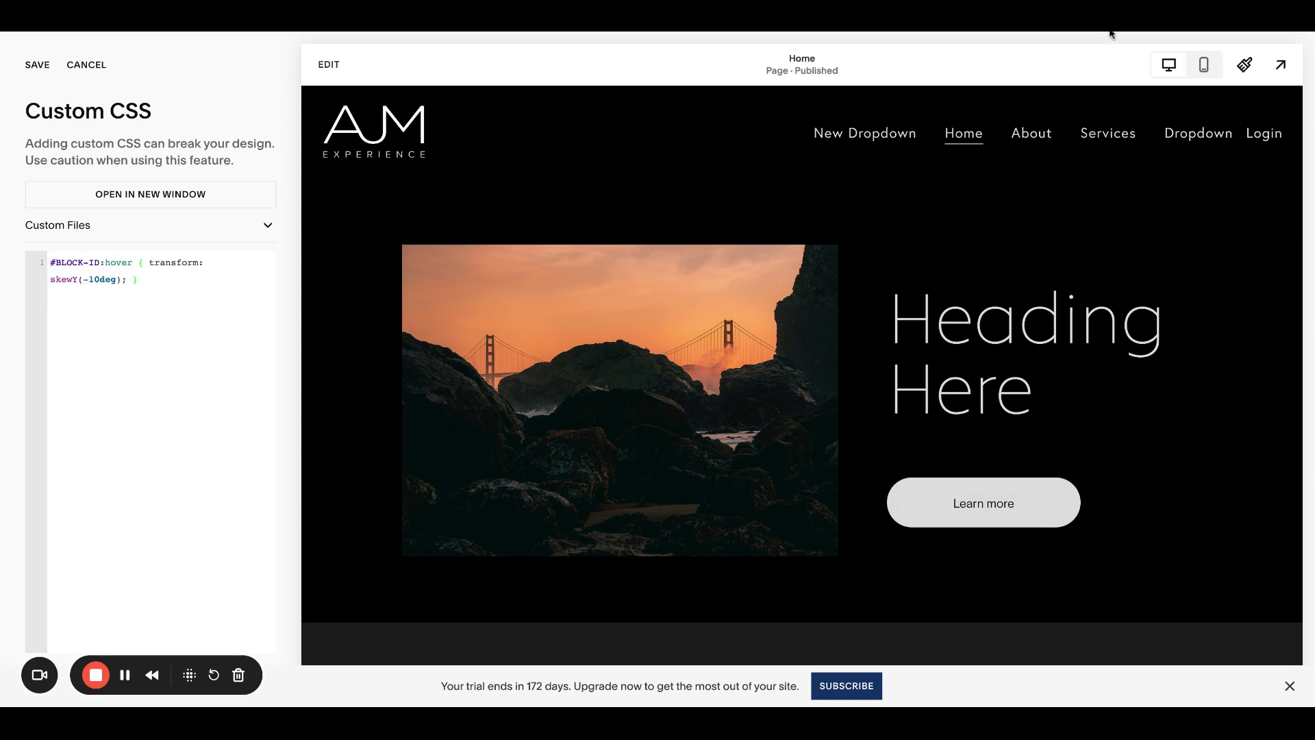
left_click(1110, 34)
left_click(1041, 289)
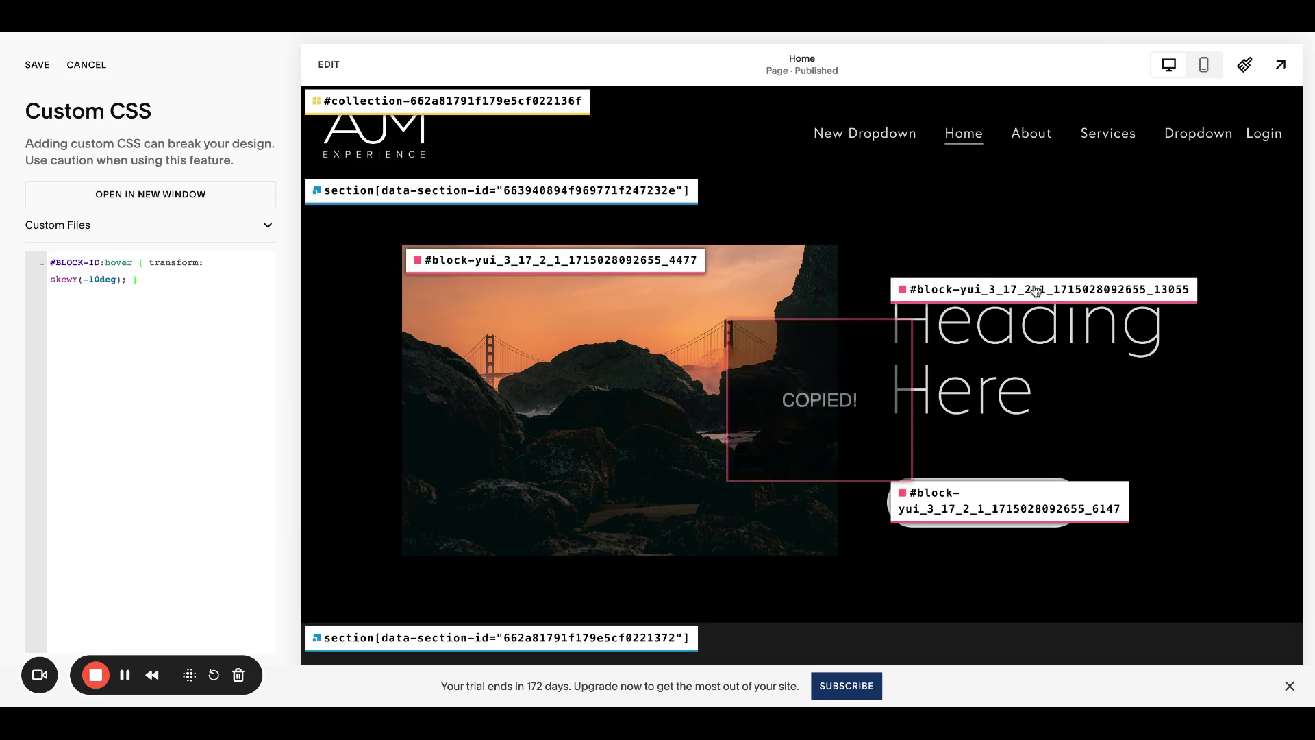
left_click(550, 260)
double_click(83, 263)
key("ctrl+v")
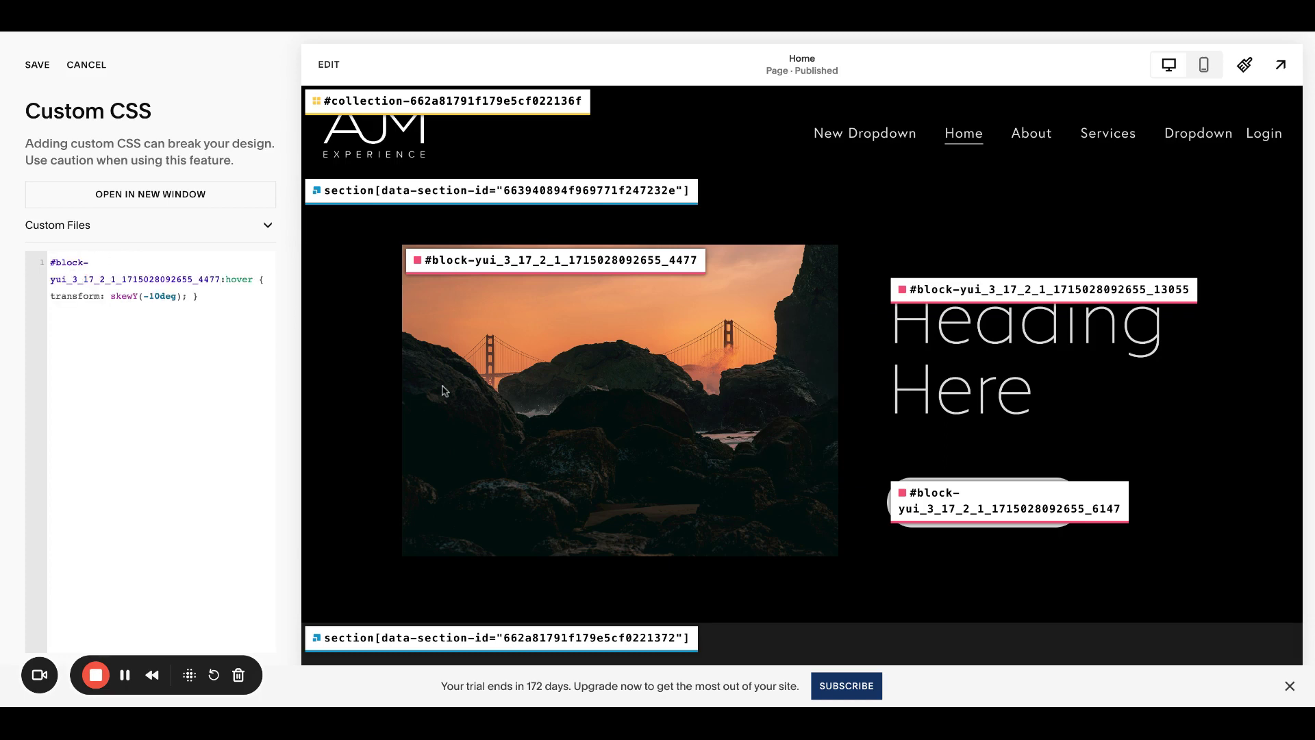
Replace the photo's ID in the selector with the Heading Here block's ID
left_click(925, 289)
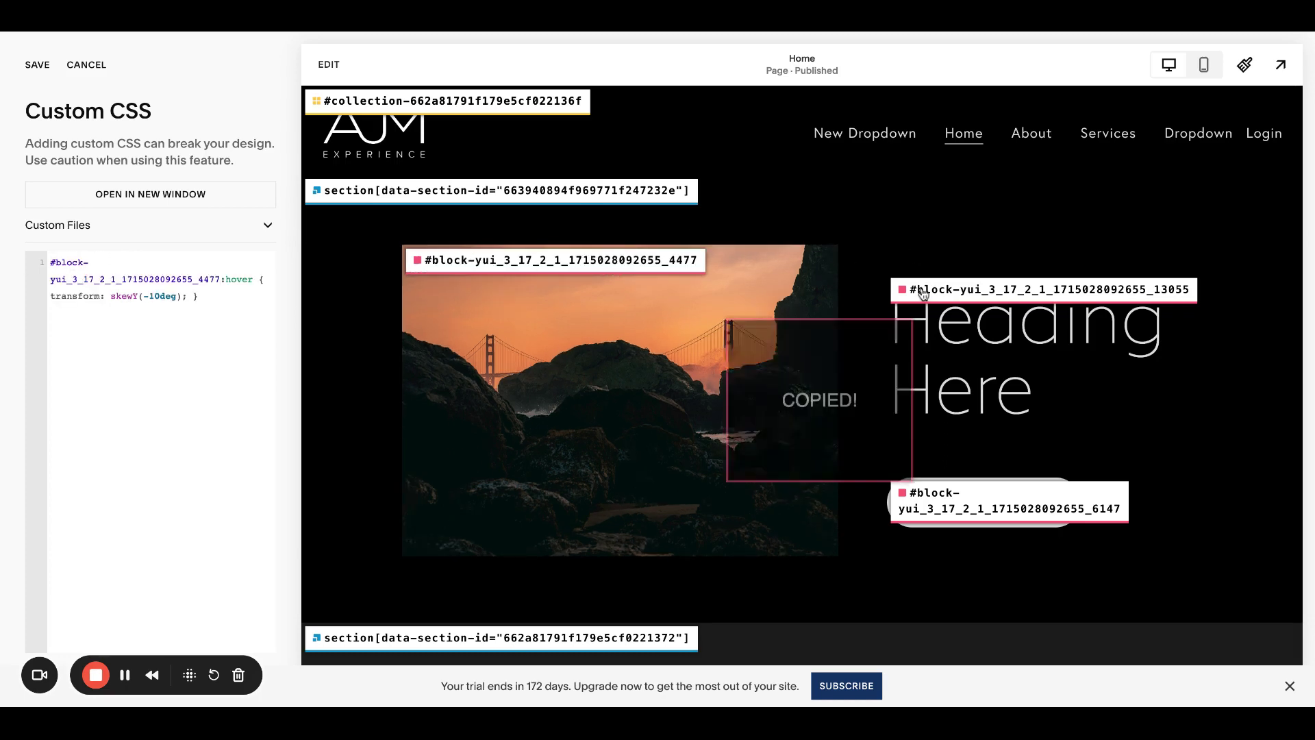
double_click(165, 279)
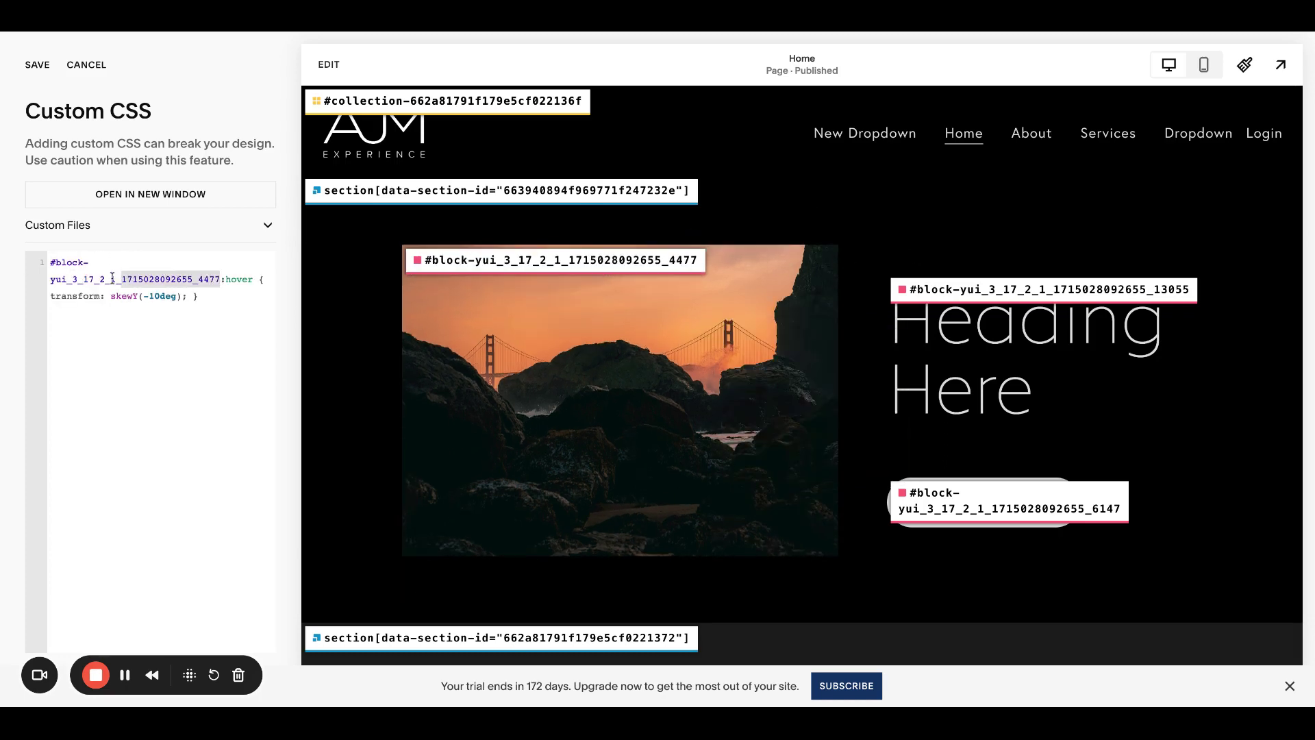
key("ctrl+v")
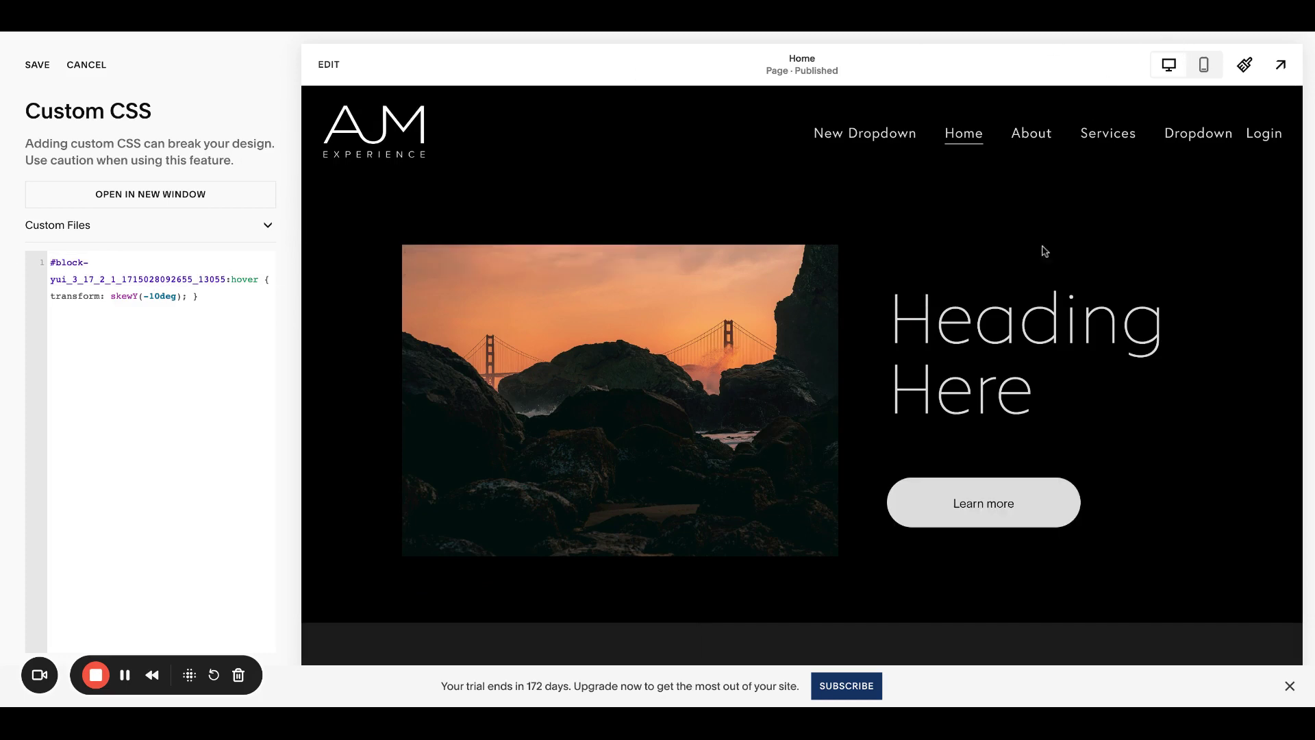
scroll(993, 358, "down", 2)
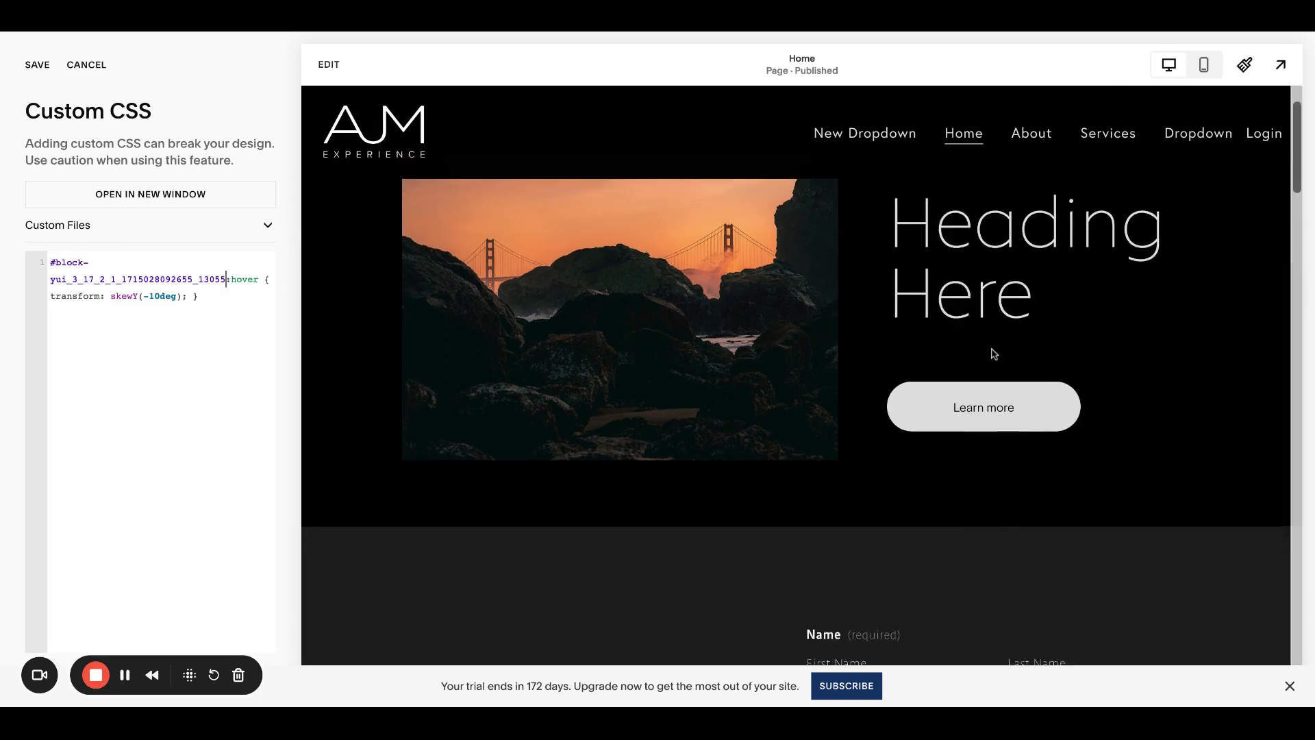
scroll(950, 196, "up", 2)
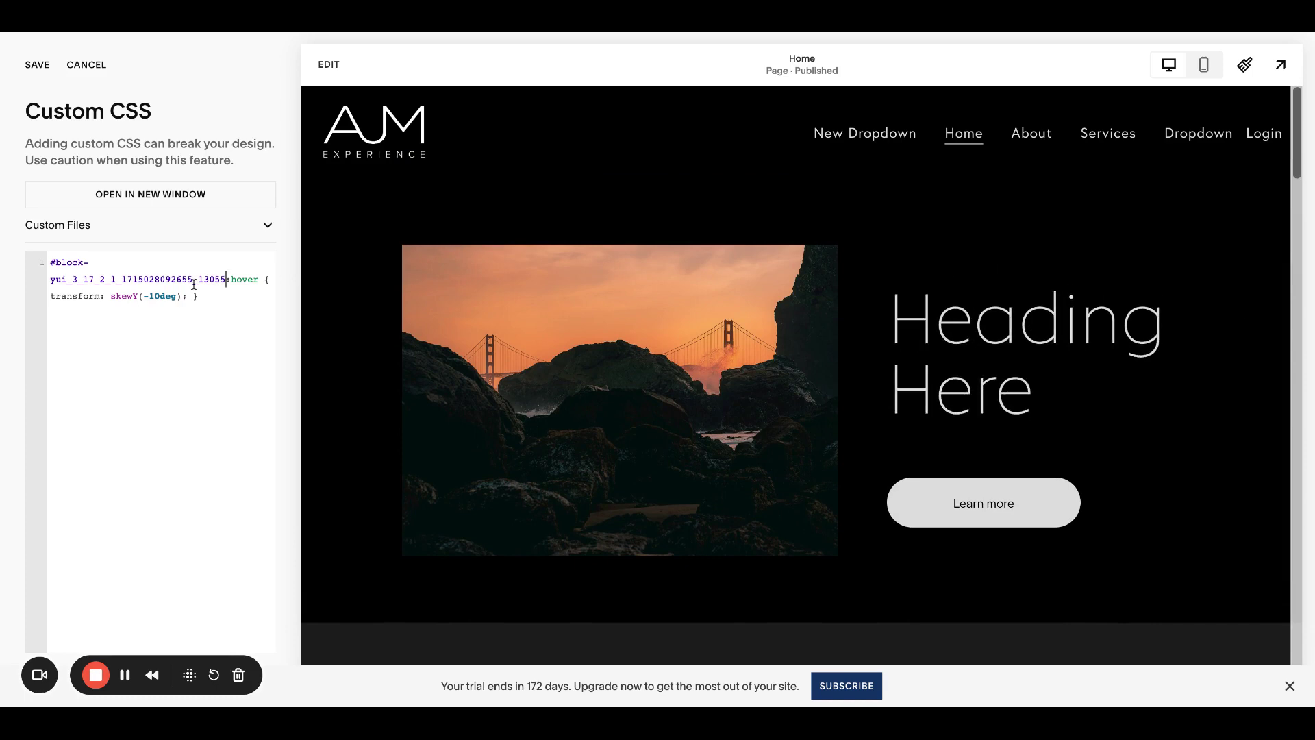
left_click(227, 279)
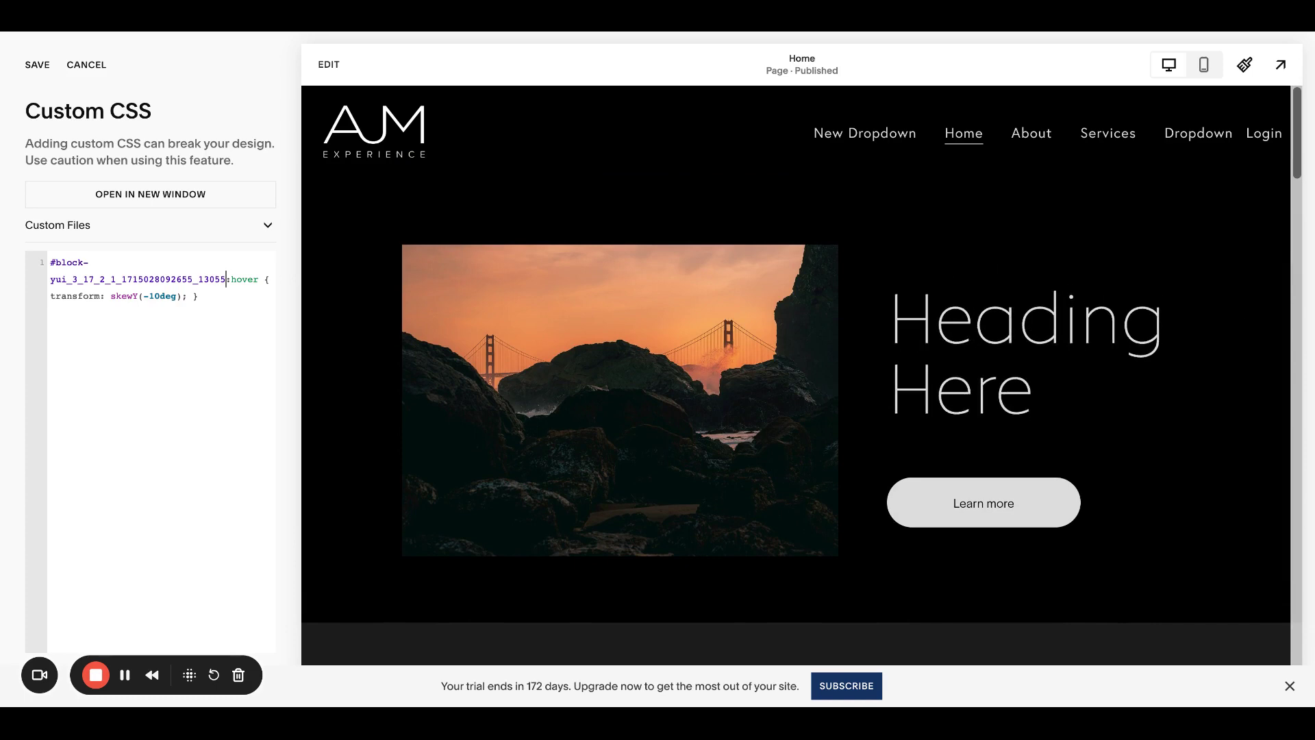